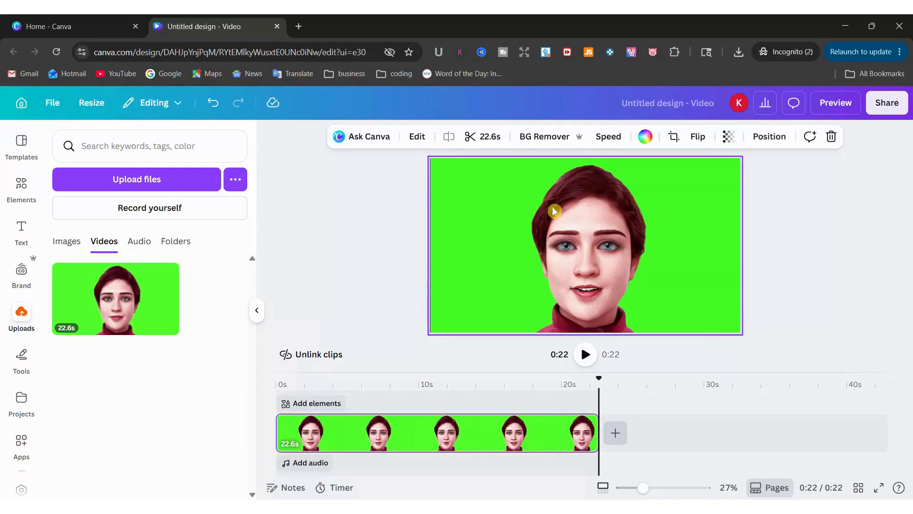
Swap in a fresh copy of the uploaded green-screen video, filling the whole page
key(Delete)
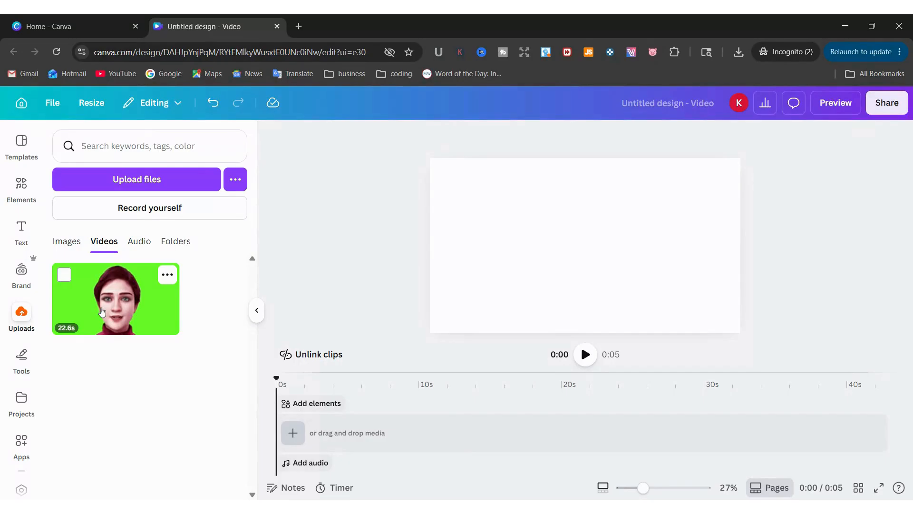
click(119, 309)
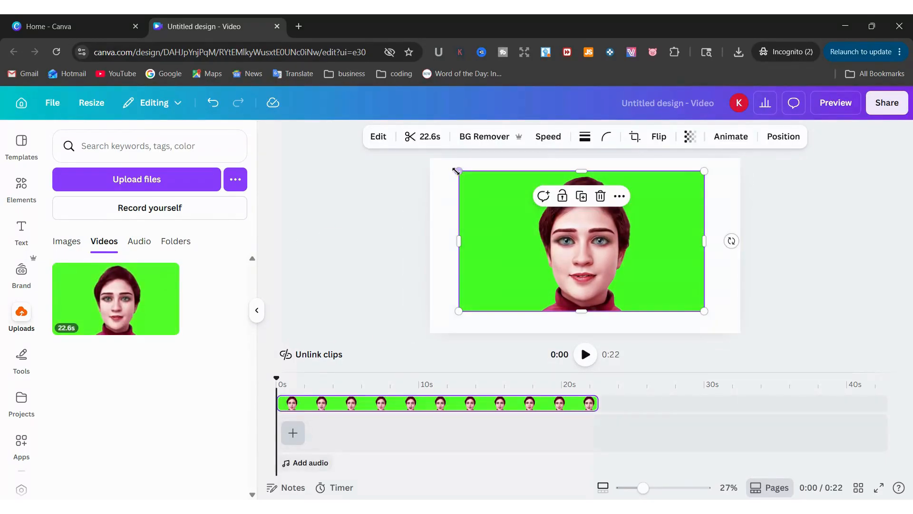
drag(458, 175, 578, 239)
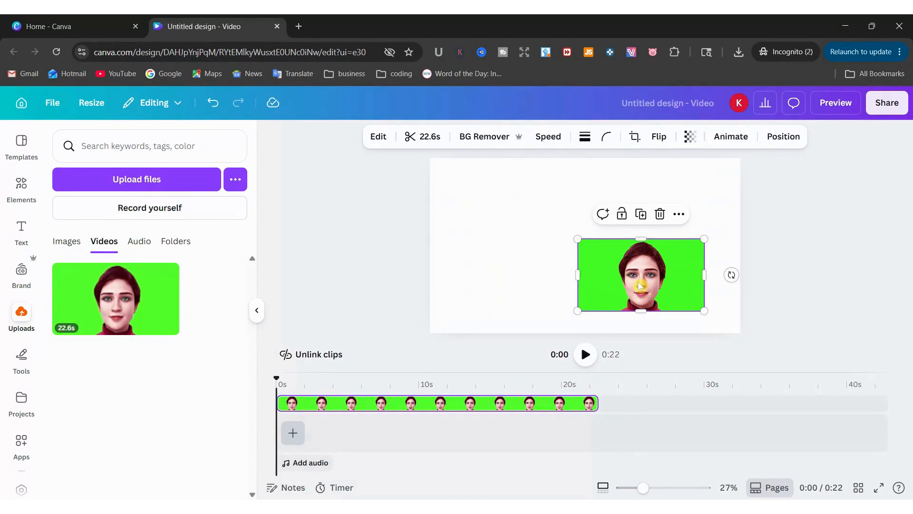
drag(614, 270, 603, 244)
drag(563, 284, 614, 262)
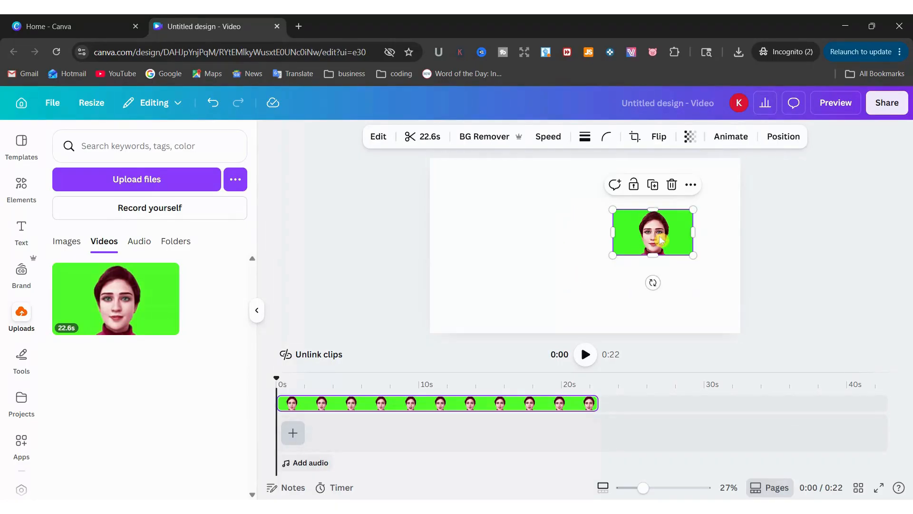
key(Delete)
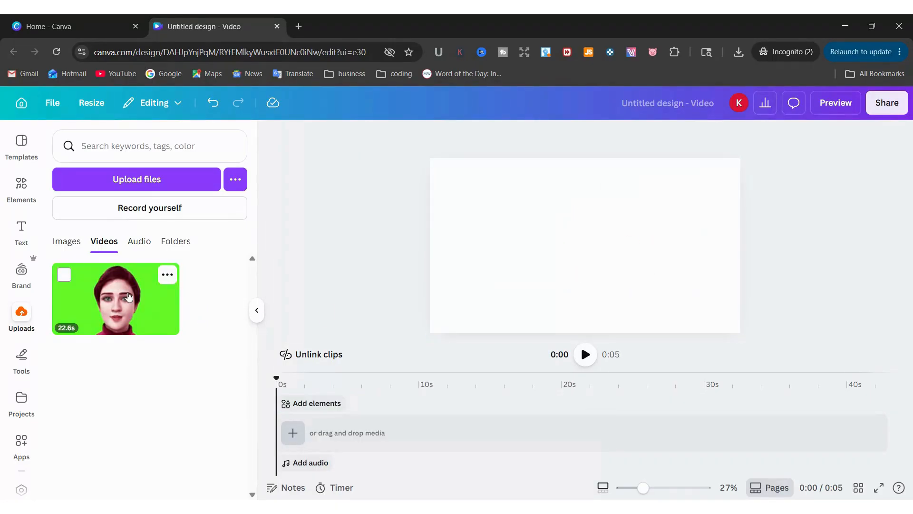
click(117, 313)
drag(646, 220, 475, 267)
drag(528, 257, 718, 277)
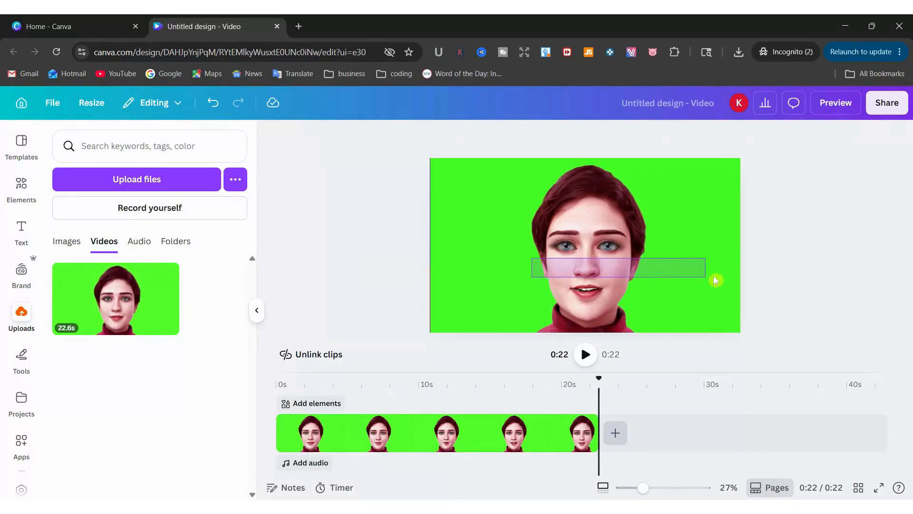
drag(649, 261, 593, 301)
click(476, 241)
click(548, 280)
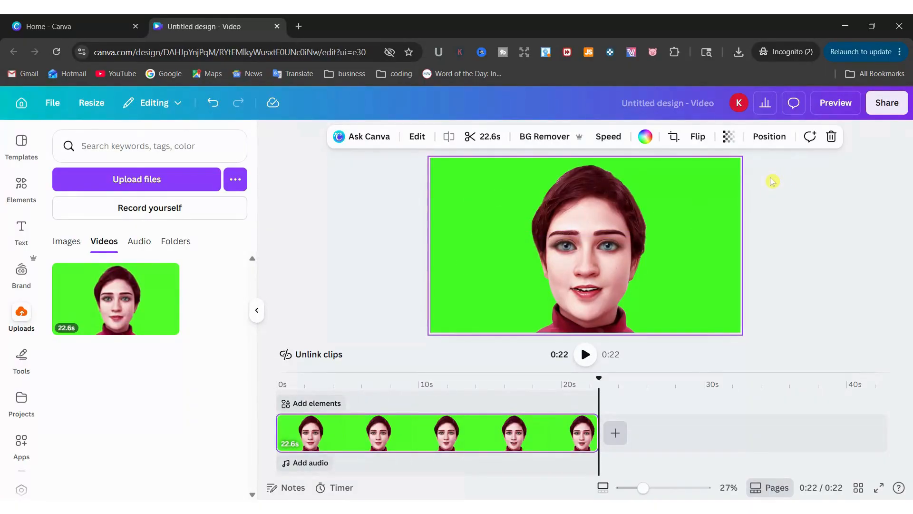
click(770, 139)
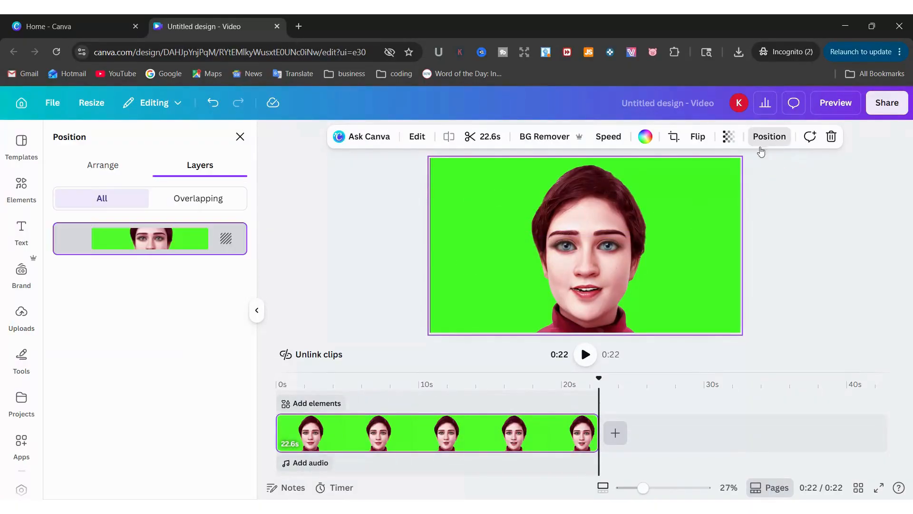
click(99, 171)
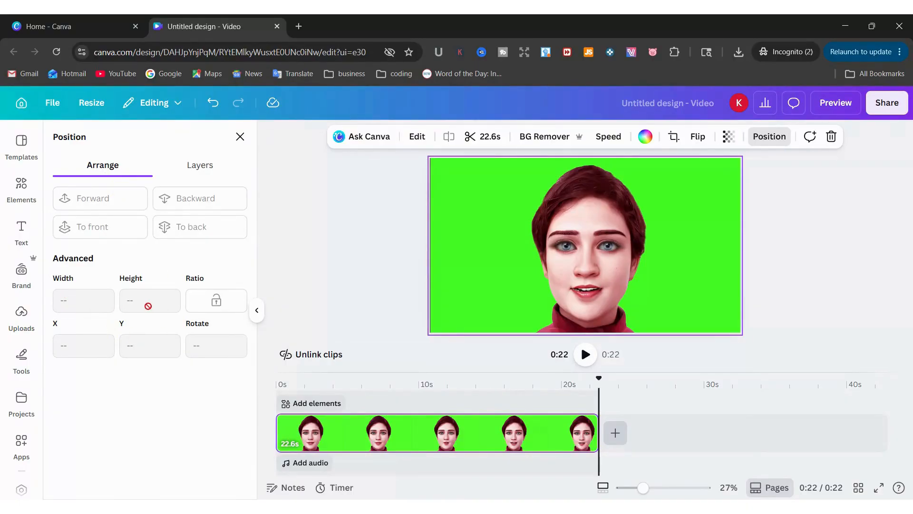
click(338, 249)
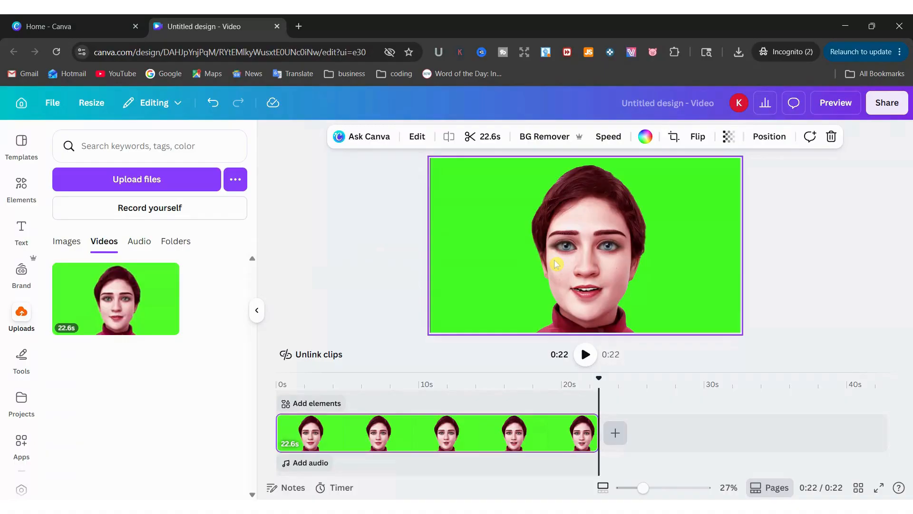
key(Delete)
click(115, 319)
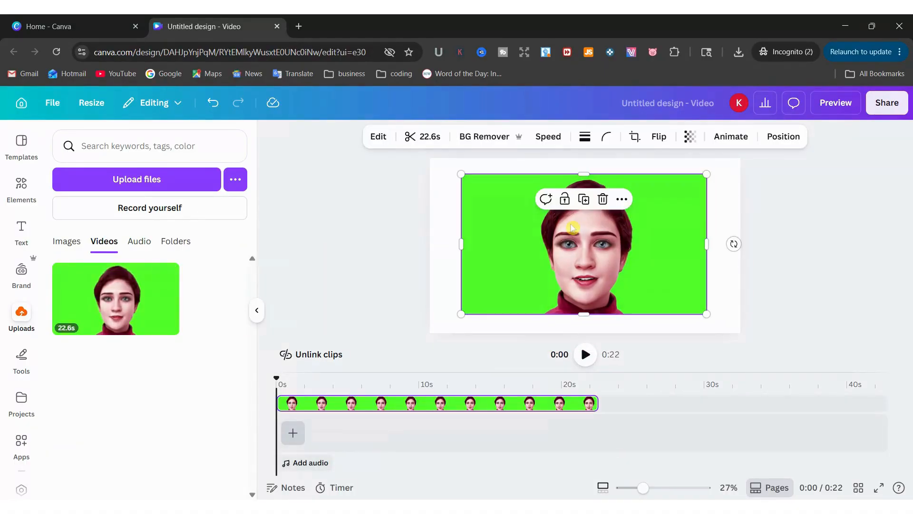
Roughly shrink the green-screen video toward the centre and set its height to 505.7 px
click(783, 137)
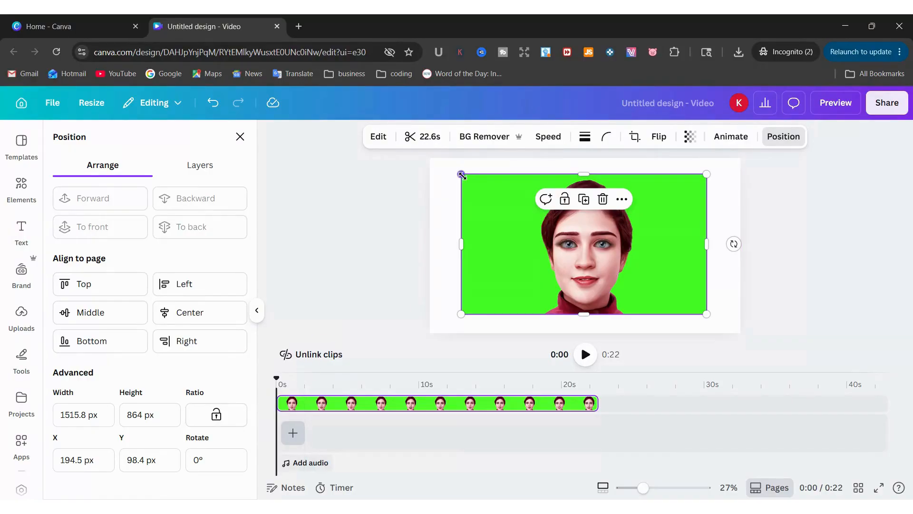
drag(461, 174, 579, 228)
drag(580, 284, 581, 247)
drag(689, 246, 666, 251)
click(155, 415)
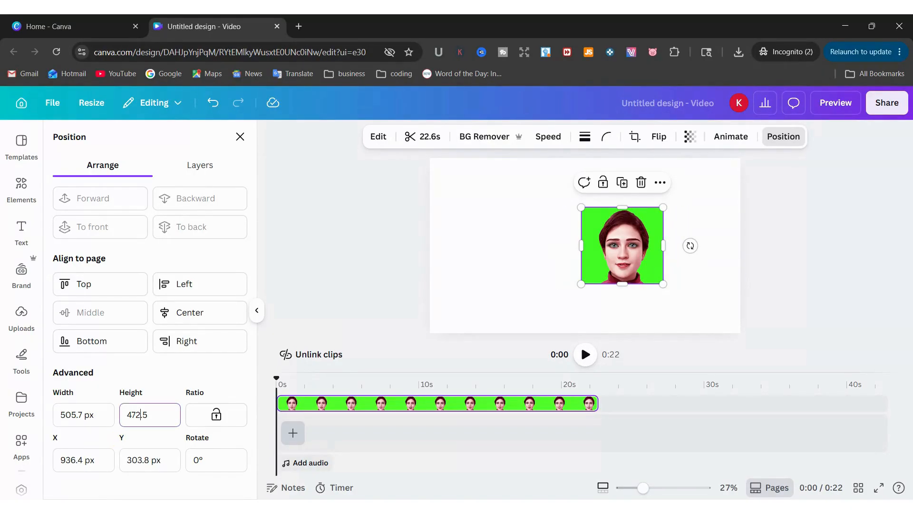
text(505.7)
key(Return)
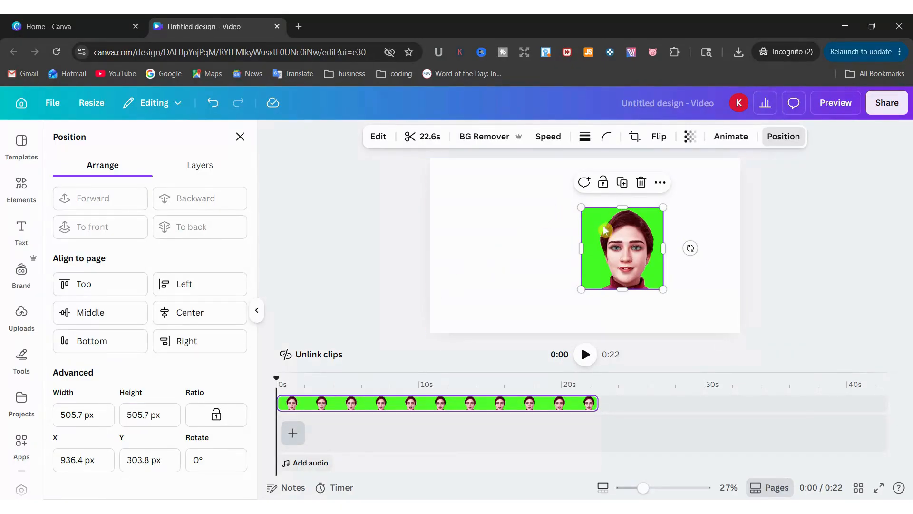
drag(582, 246, 593, 247)
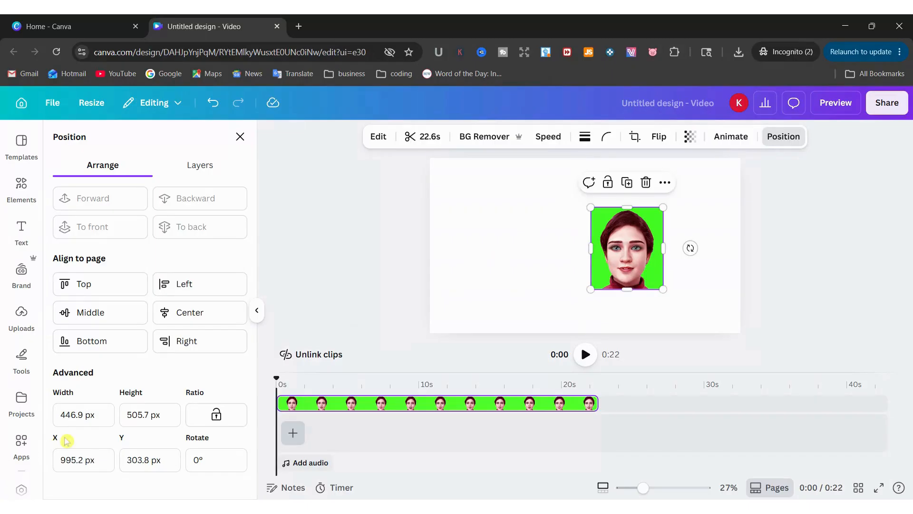
Size the video to 447 × 447 px, lock its ratio, and centre it horizontally
click(64, 414)
key(ctrl+a)
text(447)
key(Return)
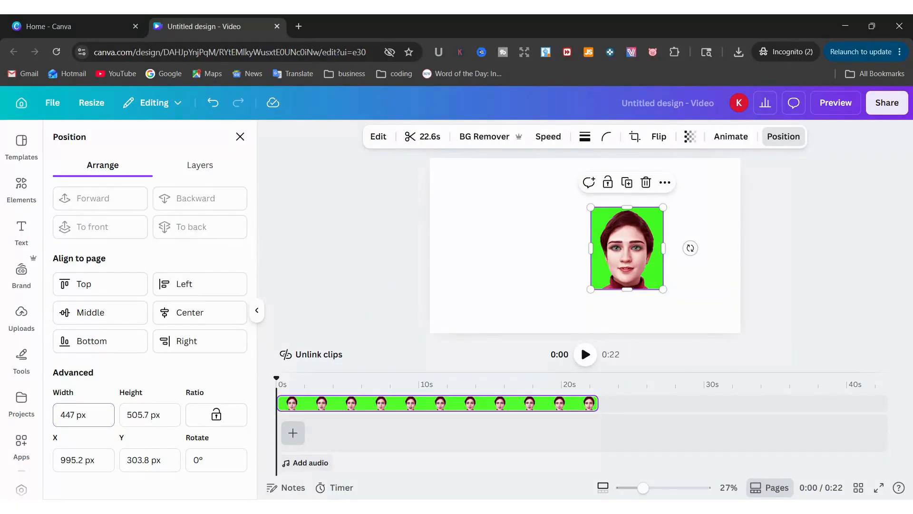
click(142, 414)
key(ctrl+a)
text(447)
key(Return)
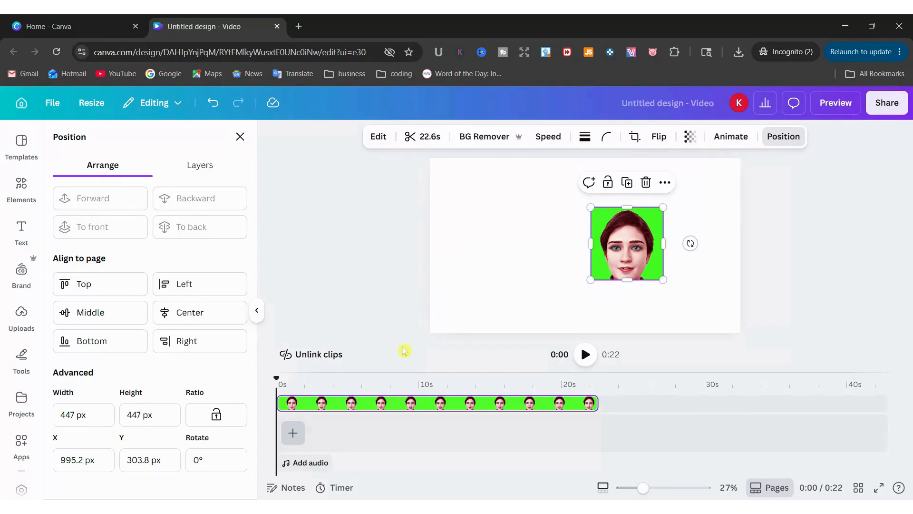
click(216, 415)
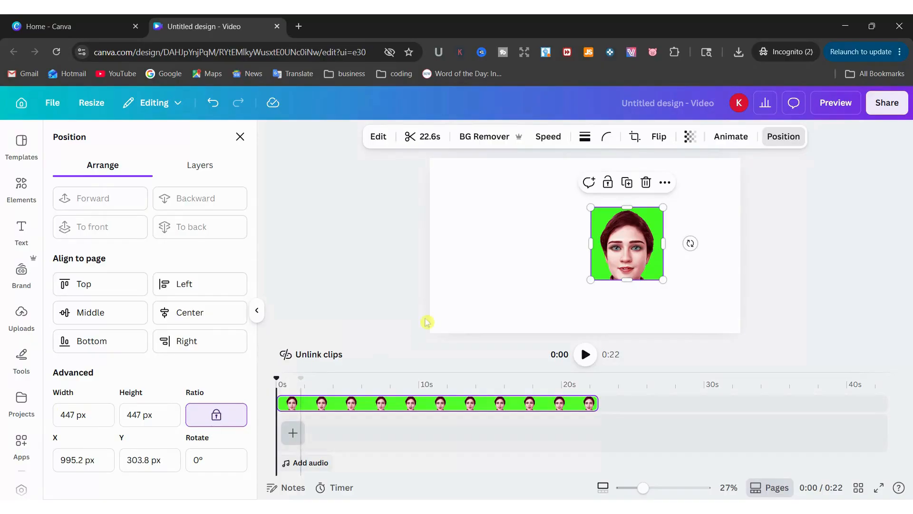
click(555, 229)
drag(616, 244, 610, 241)
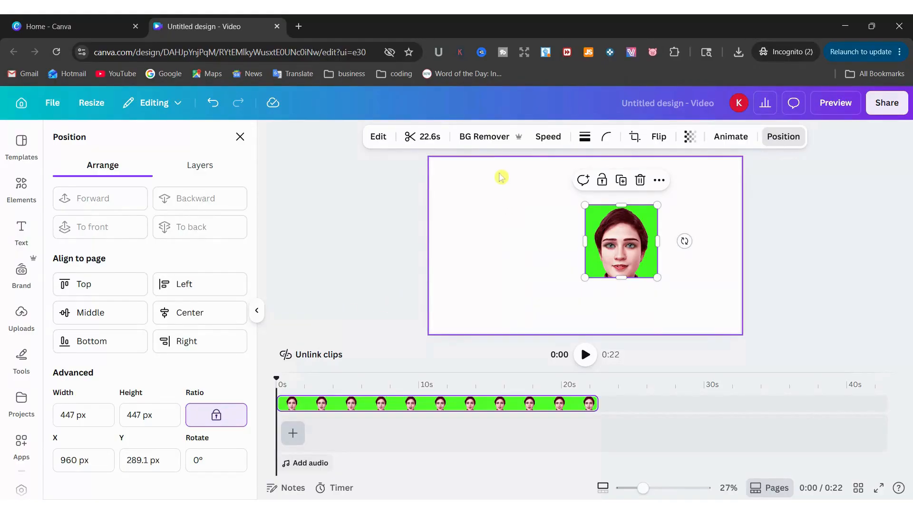
Remove the green background from the face video with BG Remover
click(490, 142)
click(523, 224)
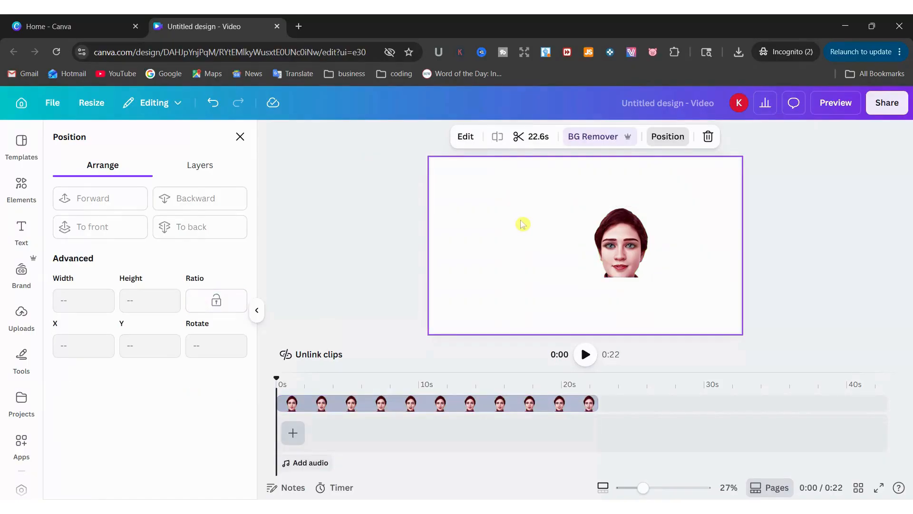
click(258, 316)
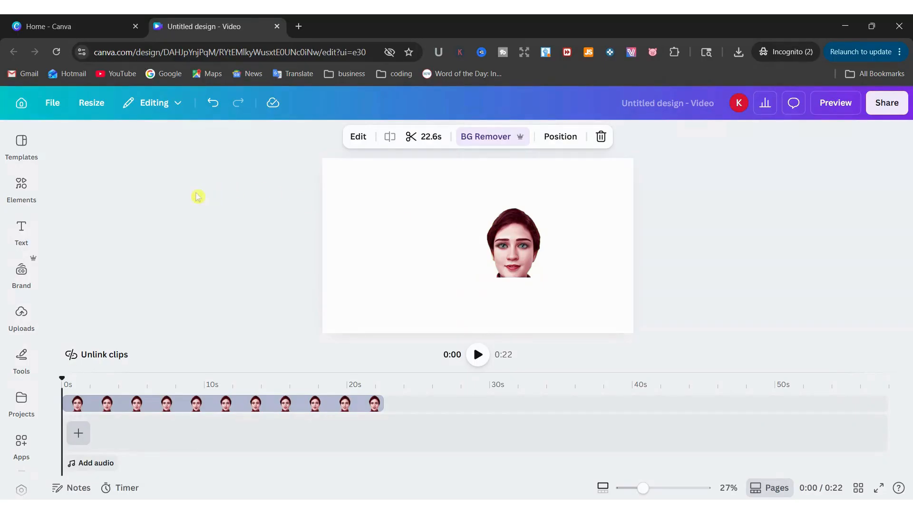
Add a pink square from Elements > Shapes beside the face and select it
click(21, 188)
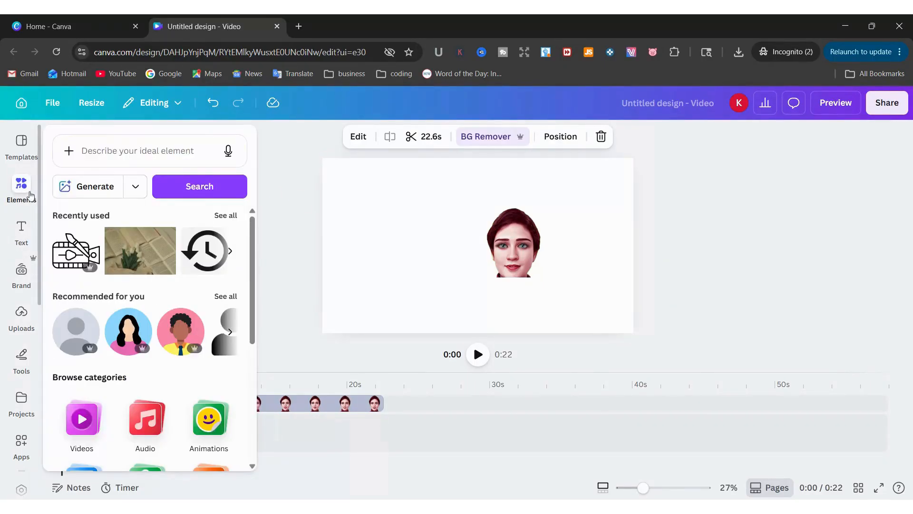
scroll(121, 325, down, 2)
scroll(121, 324, down, 3)
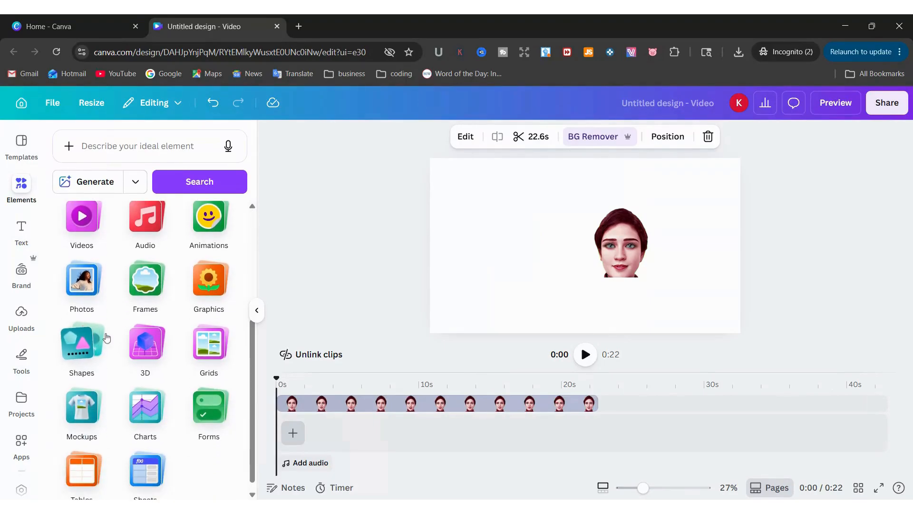
click(88, 346)
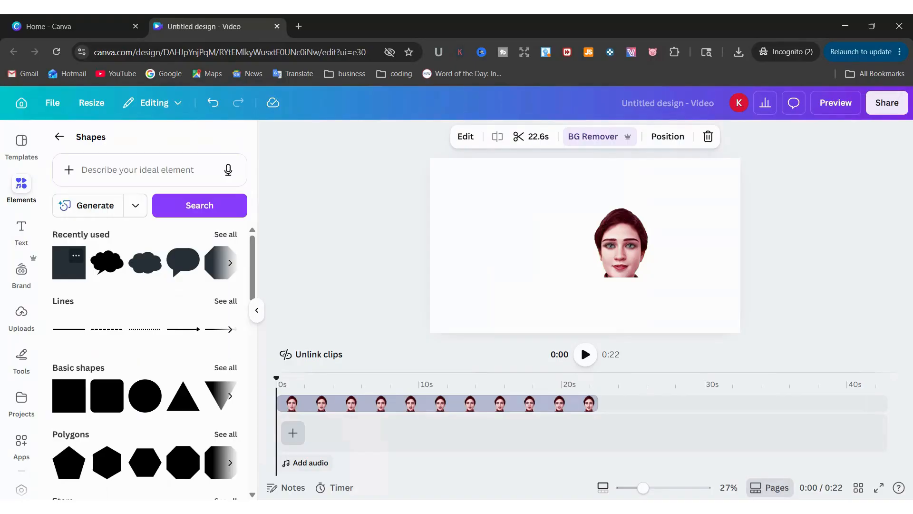
click(61, 277)
click(299, 262)
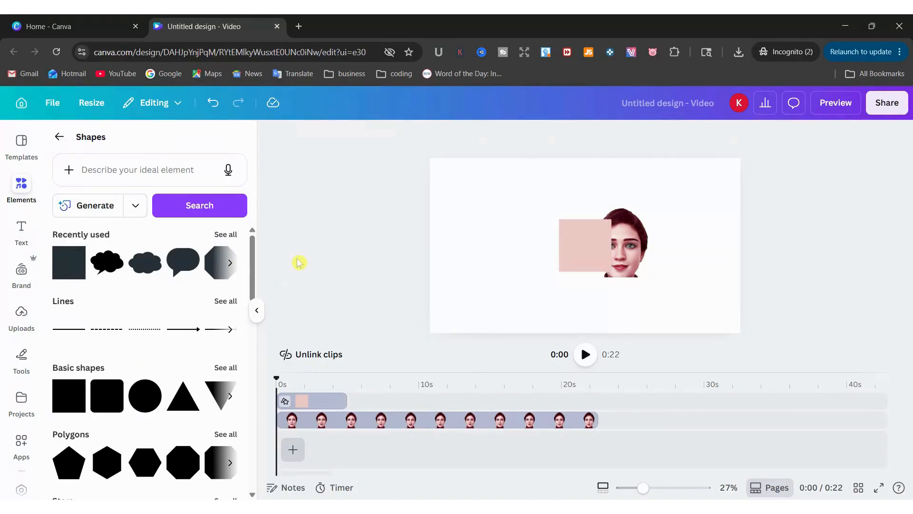
click(257, 311)
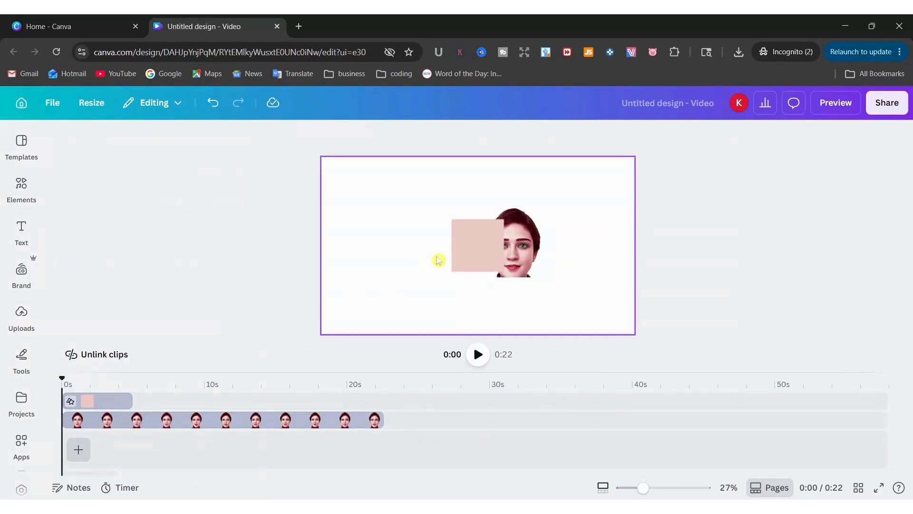
click(469, 249)
Fill the square white, give it a solid border, and move it over the face
click(394, 137)
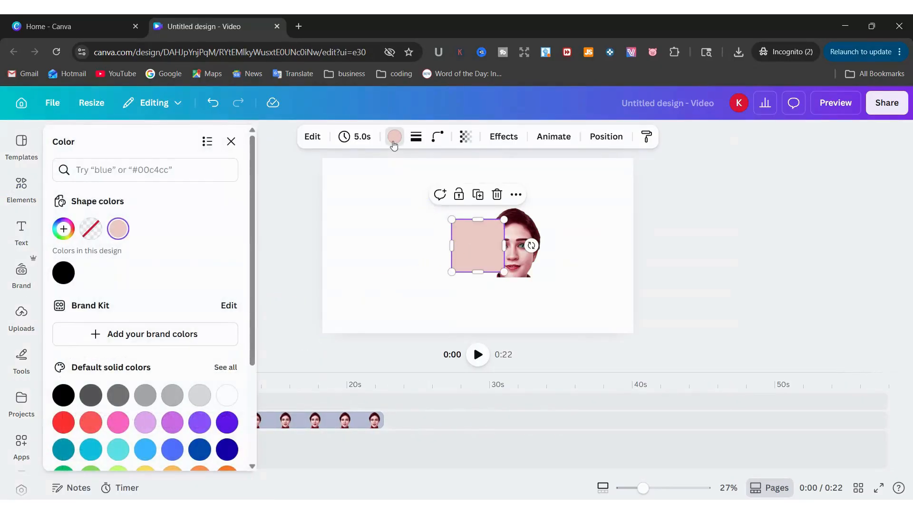
click(226, 395)
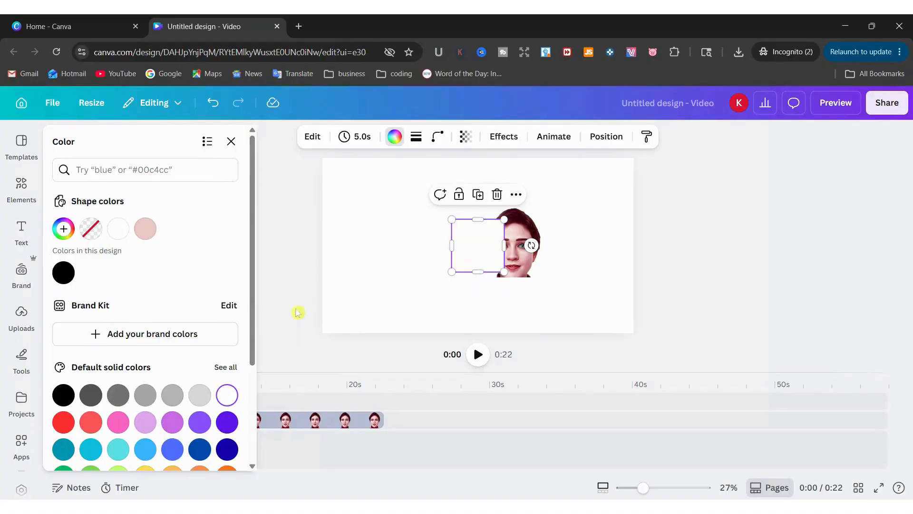
click(416, 137)
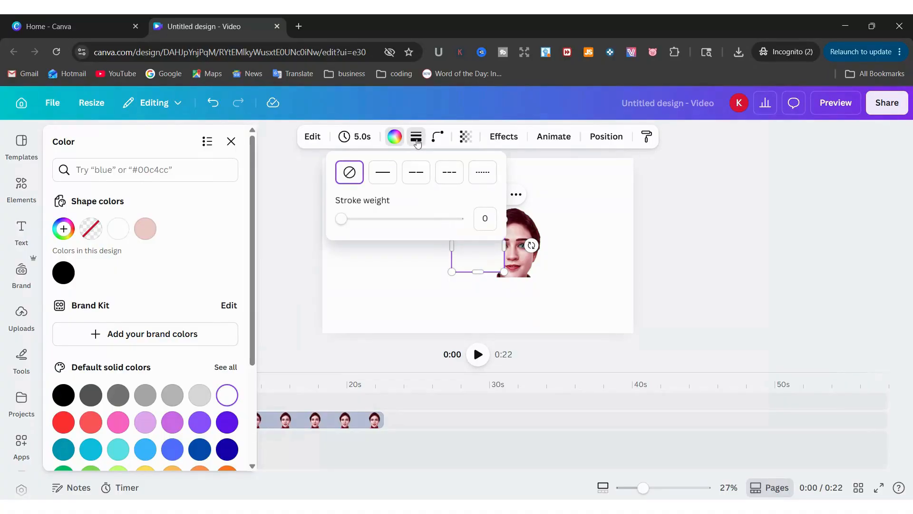
click(388, 176)
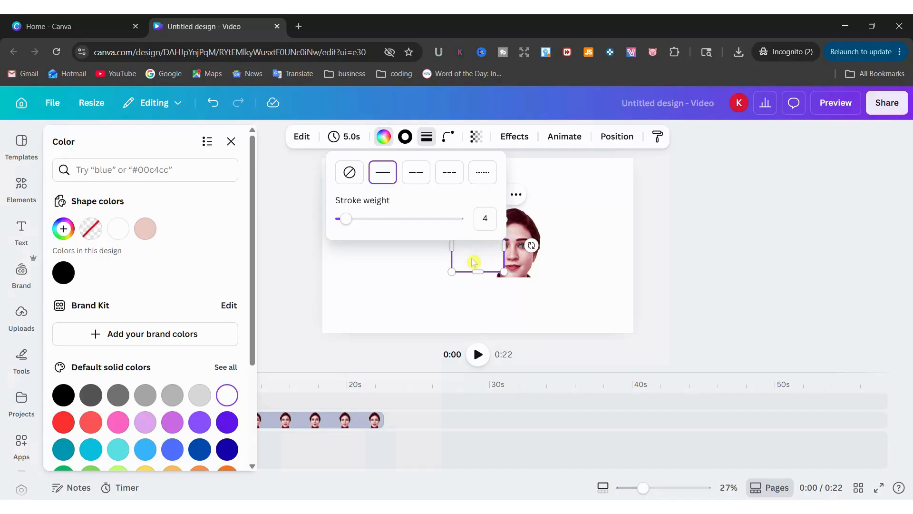
click(485, 218)
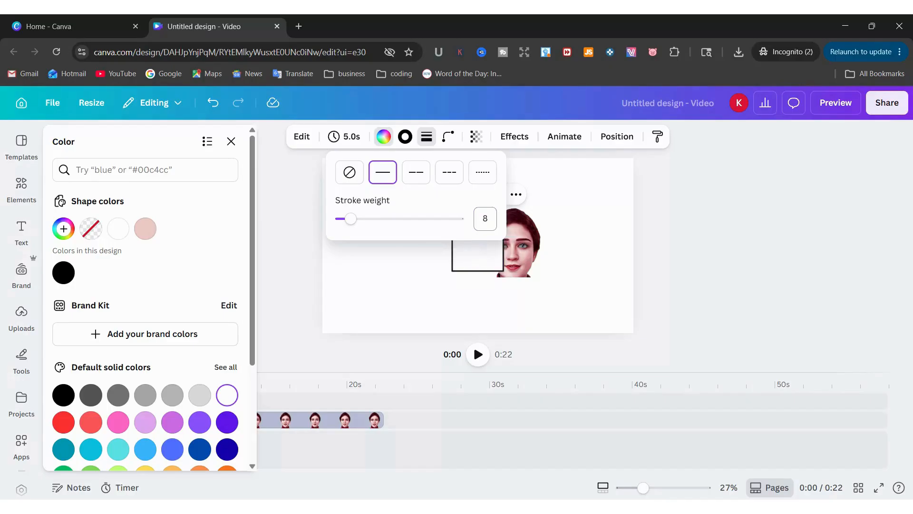
click(588, 261)
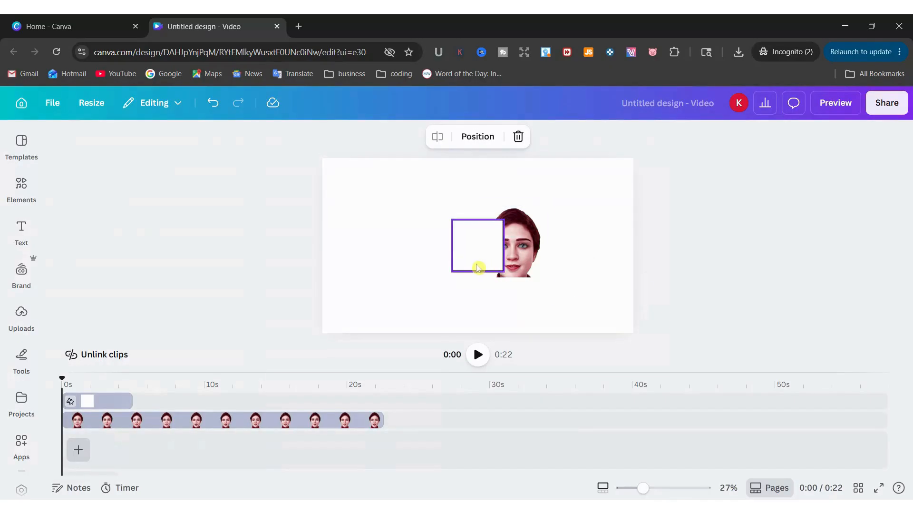
drag(477, 264, 513, 262)
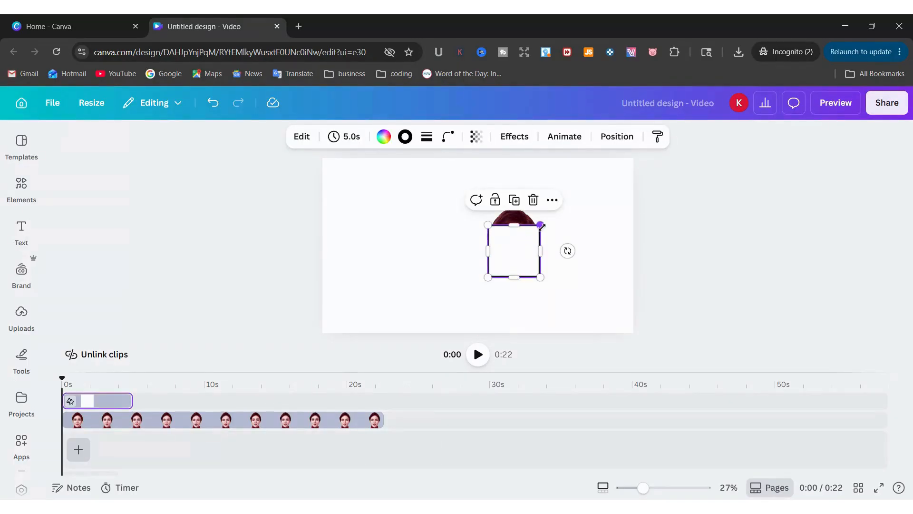
Set the square's width to 450 px and centre it horizontally on the page
click(606, 141)
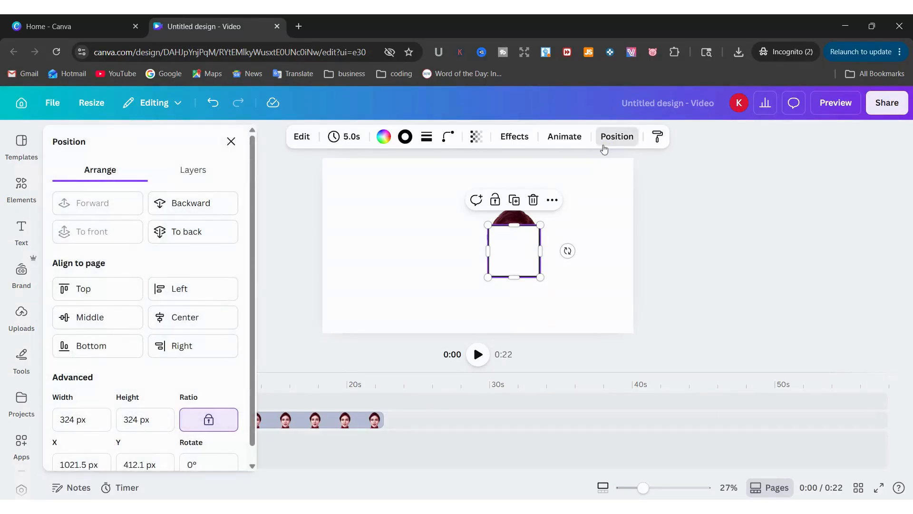
mouse_move(540, 224)
mouse_down()
mouse_move(567, 221)
mouse_move(541, 220)
mouse_up()
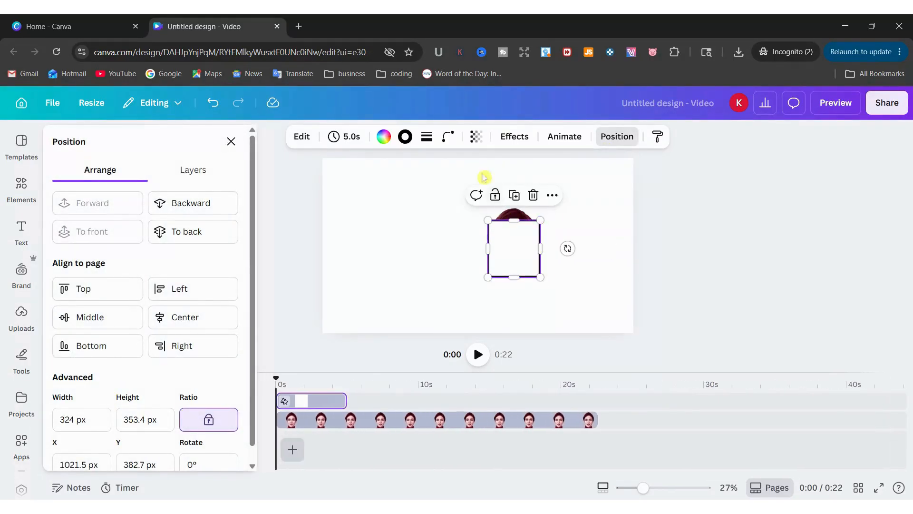
click(213, 102)
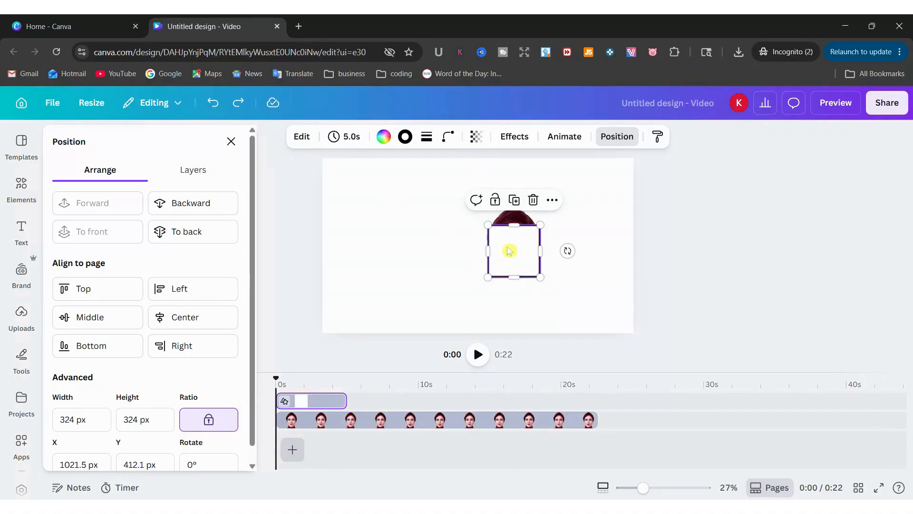
double_click(82, 421)
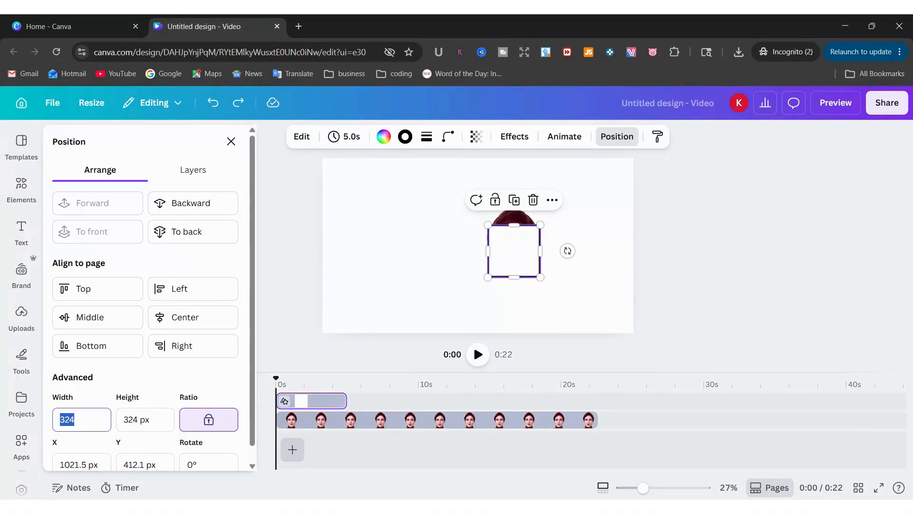
text(450)
drag(525, 262, 514, 243)
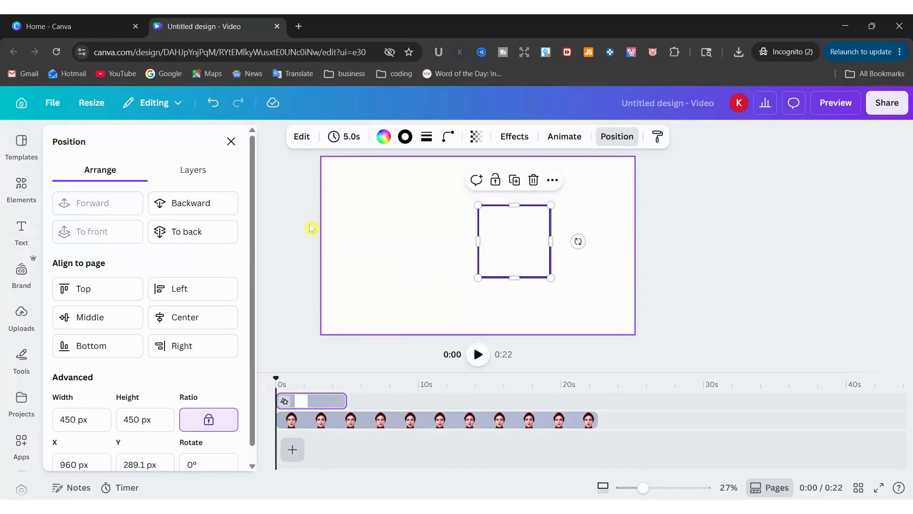
click(231, 143)
click(288, 257)
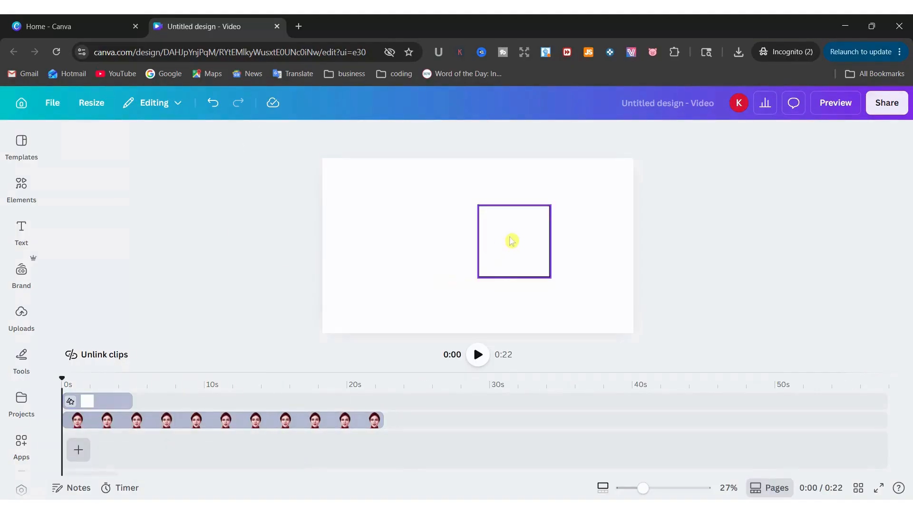
click(512, 240)
click(610, 137)
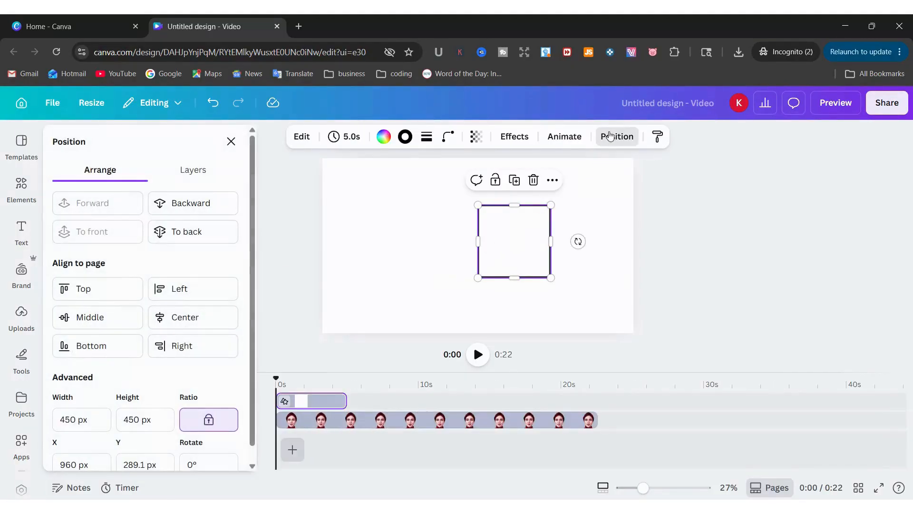
Send the square behind the face and give it a red border rather than red fill
click(179, 209)
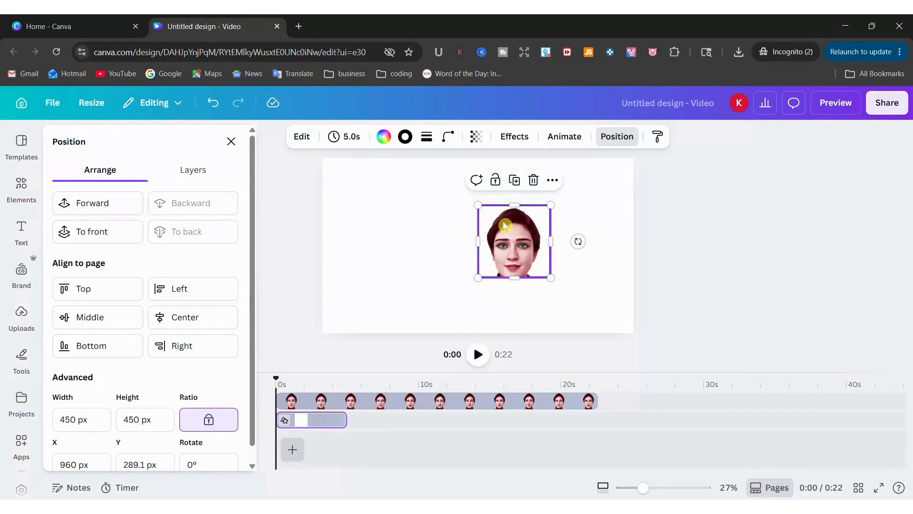
click(384, 137)
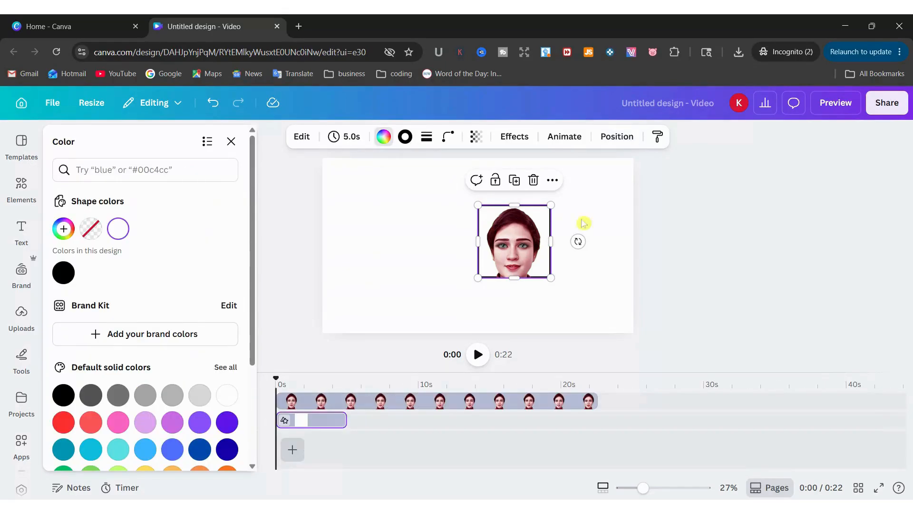
scroll(172, 449, down, 1)
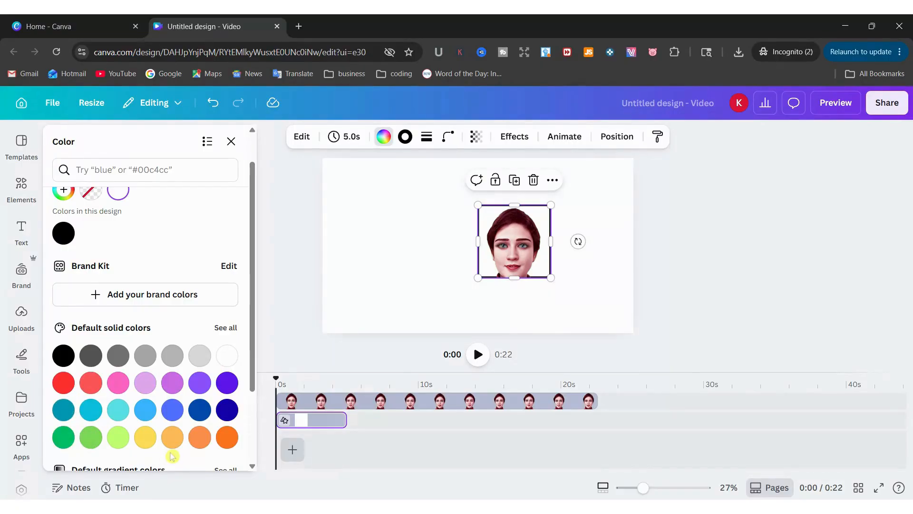
click(62, 383)
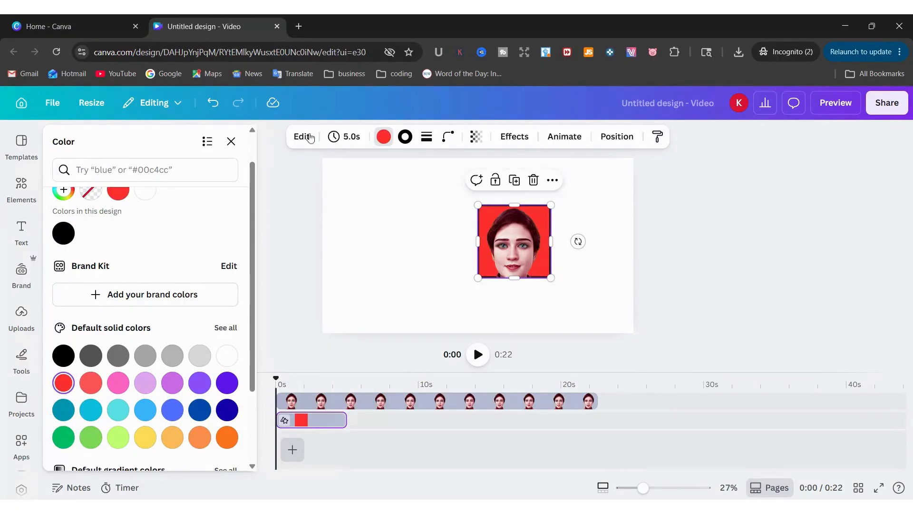
click(214, 111)
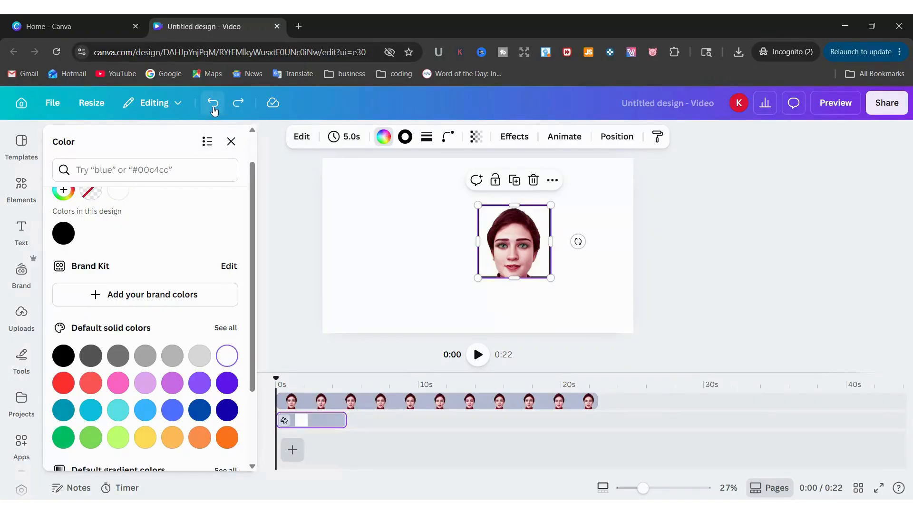
click(405, 137)
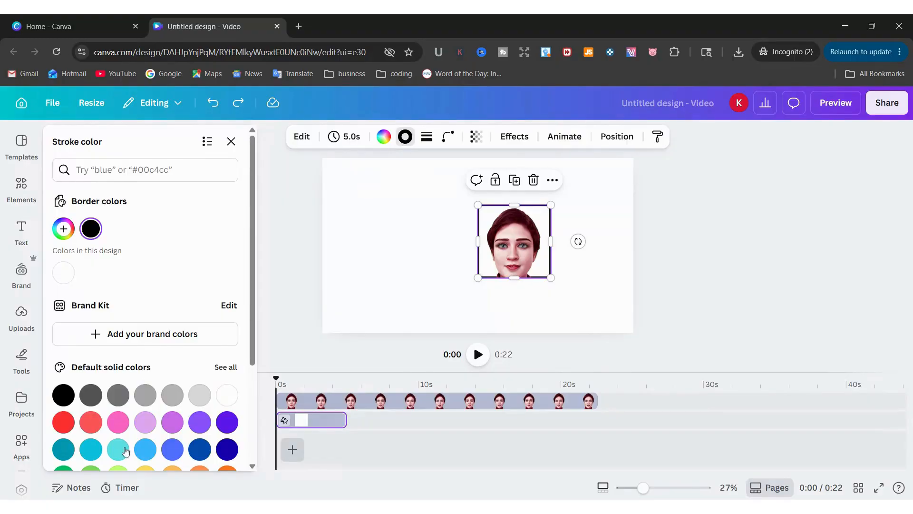
click(64, 421)
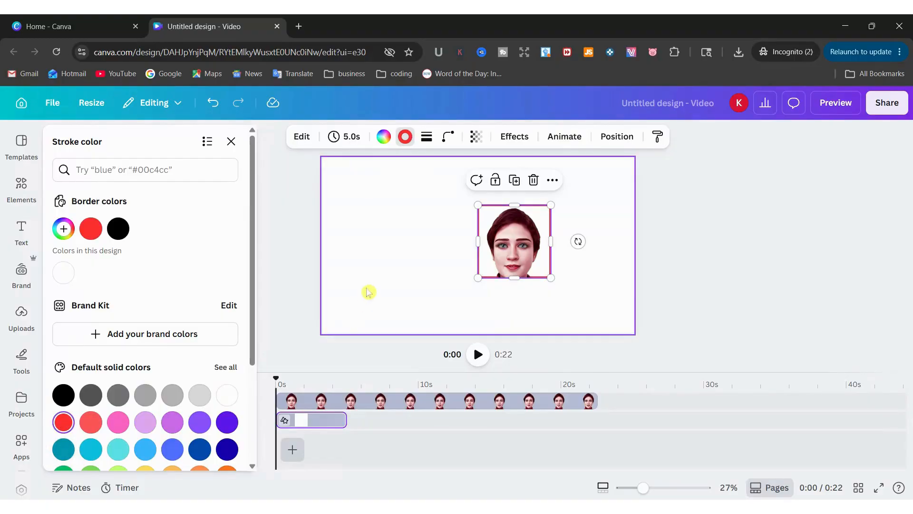
click(389, 279)
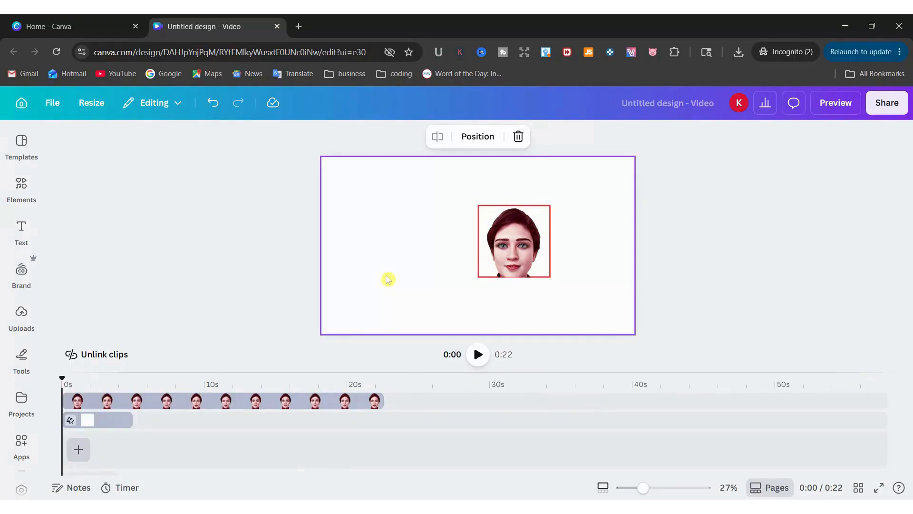
Nudge the face video slightly into place and select it
click(533, 267)
click(597, 274)
mouse_move(513, 244)
mouse_down()
mouse_move(488, 241)
mouse_move(511, 241)
mouse_up()
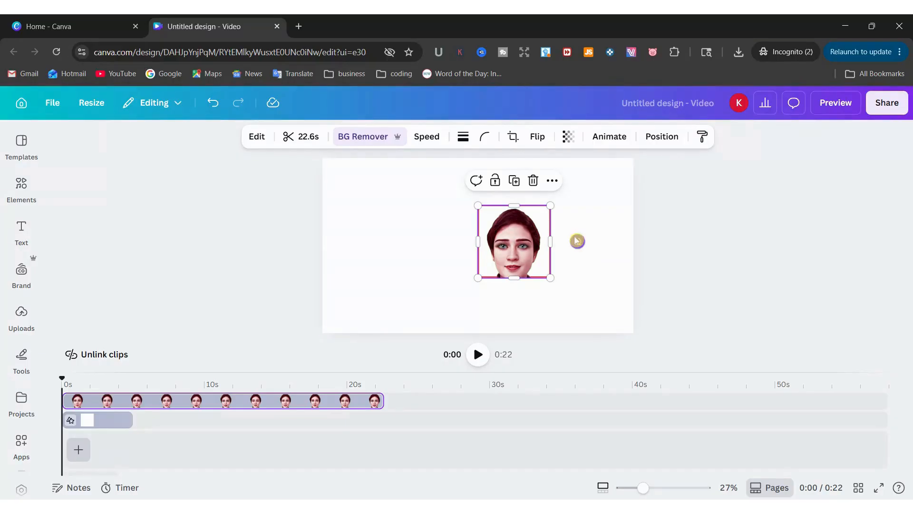
click(624, 305)
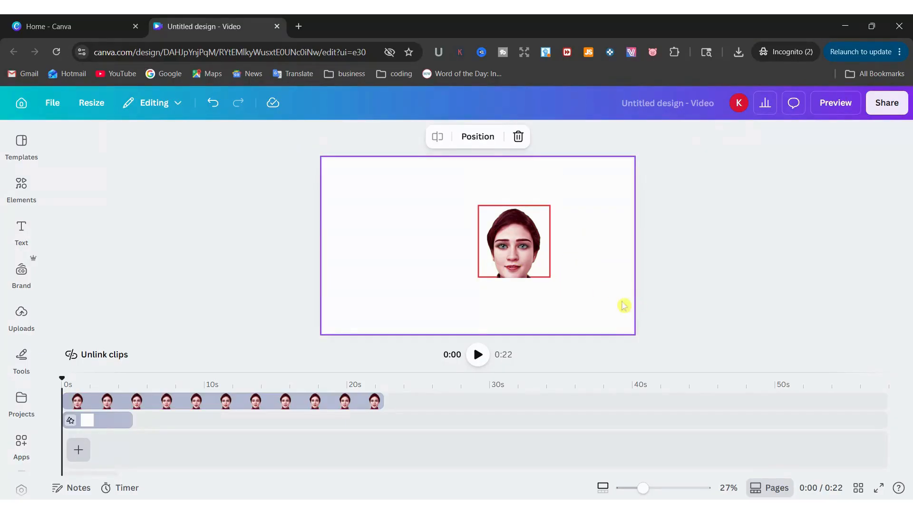
click(511, 244)
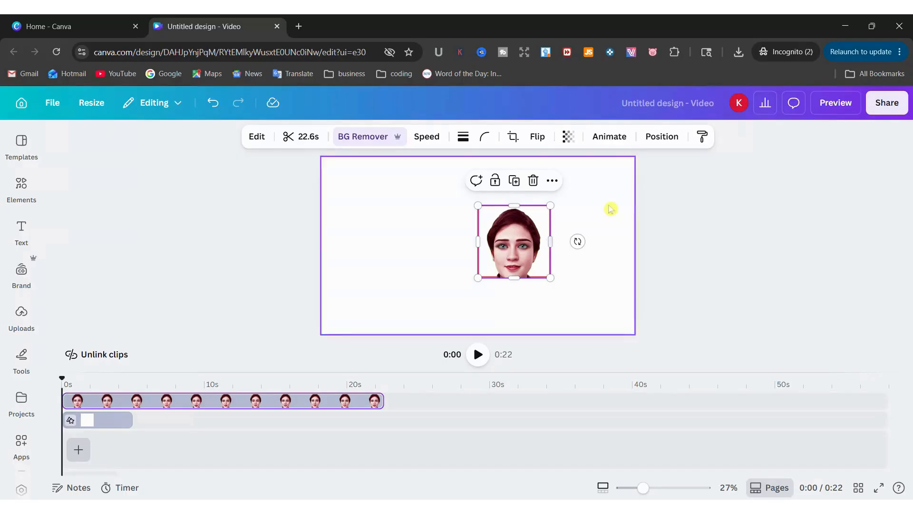
Select the face and its red frame together in Layers and group them
click(660, 141)
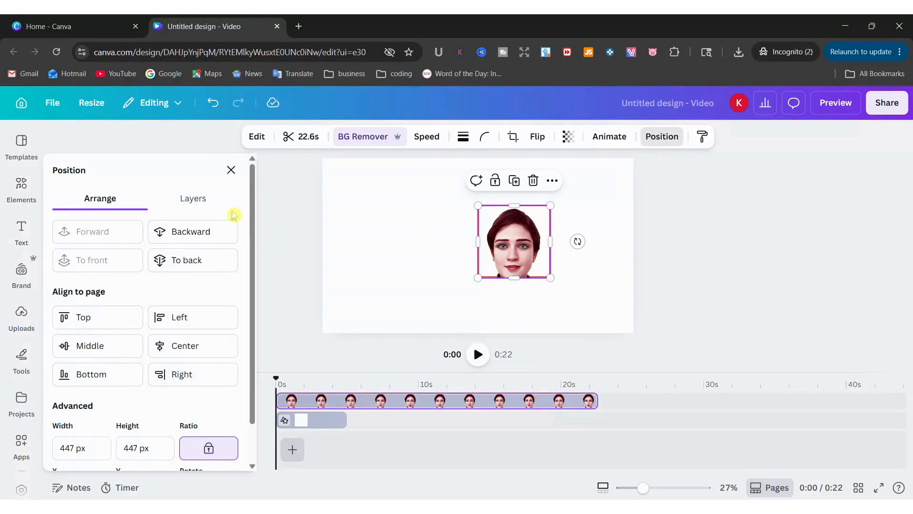
click(199, 198)
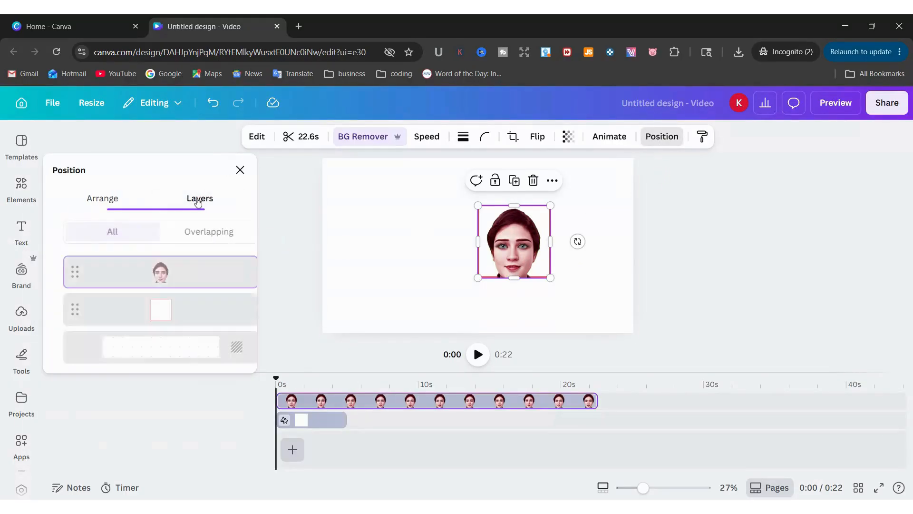
shift+click(176, 317)
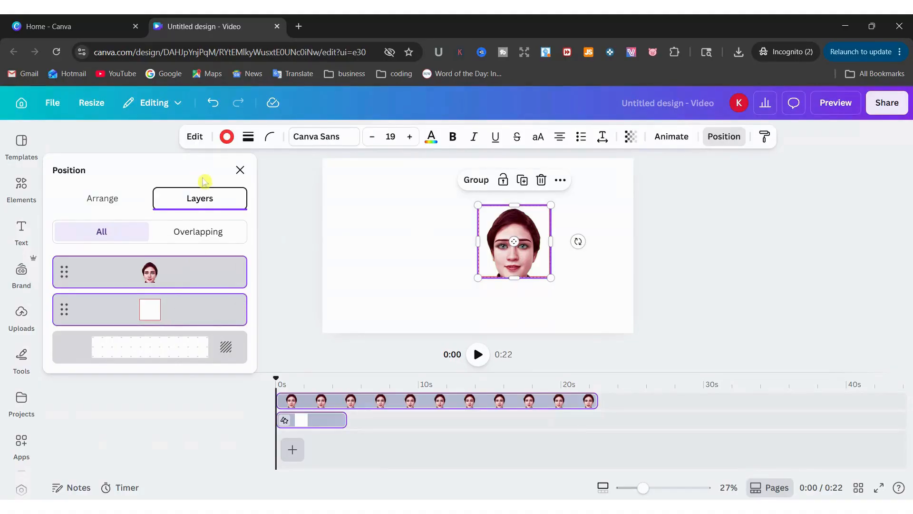
click(173, 275)
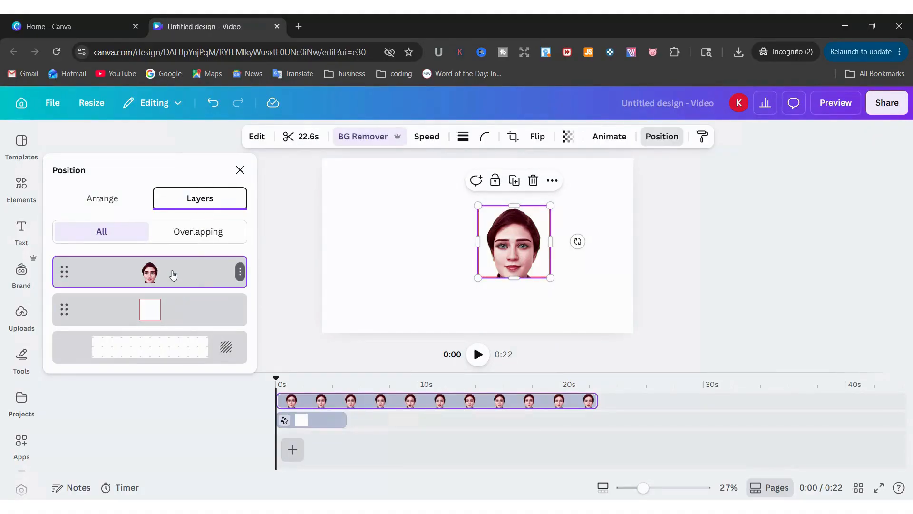
shift+click(186, 316)
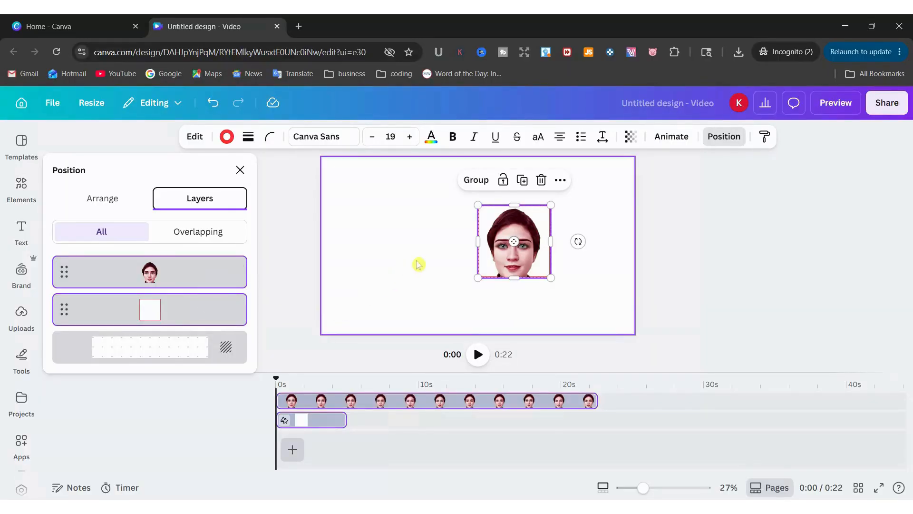
click(475, 181)
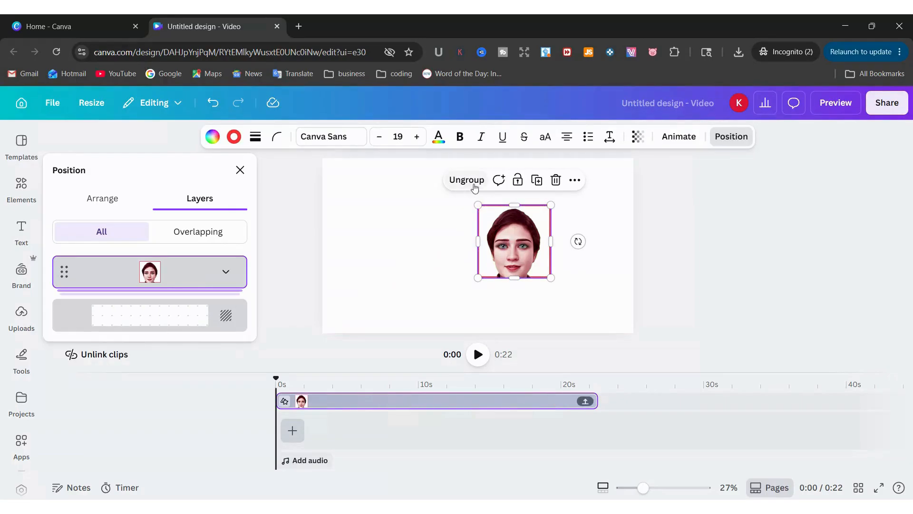
Move the face group to the upper right of the page
key(Escape)
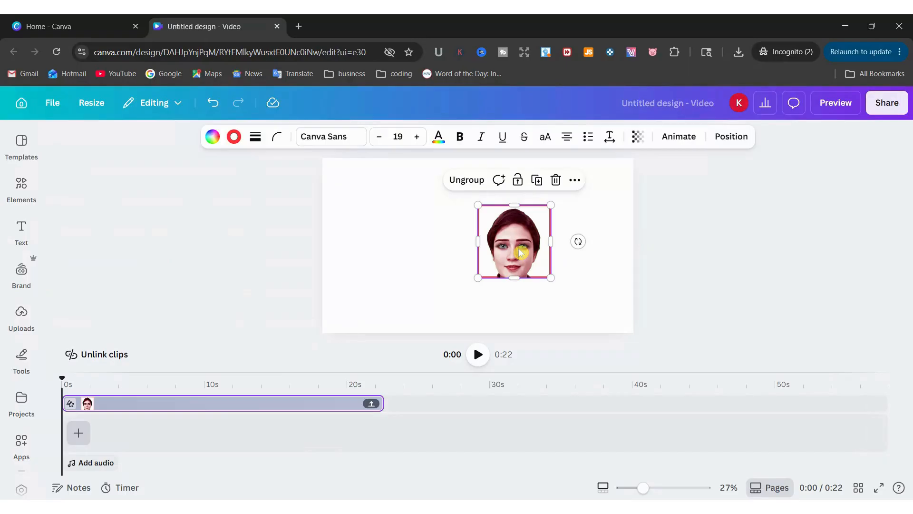
drag(514, 249, 579, 252)
click(468, 251)
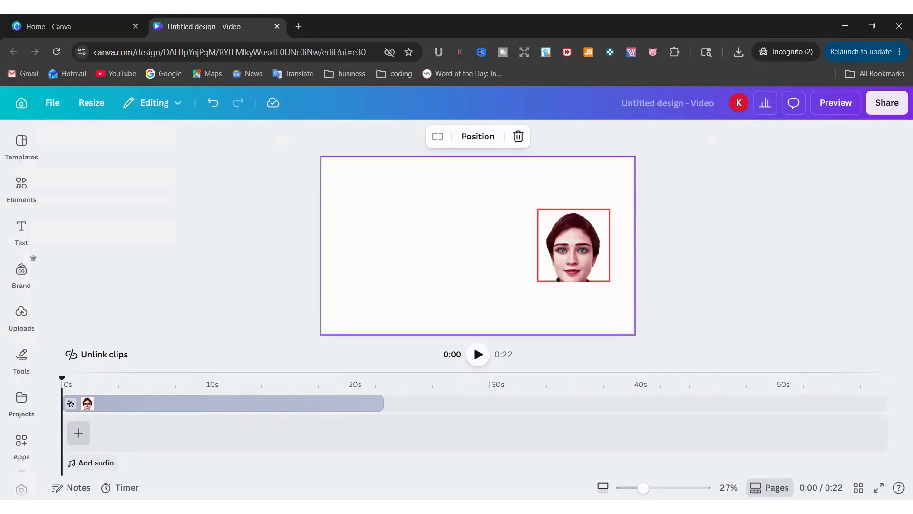
Search the templates library for 'space'
click(8, 157)
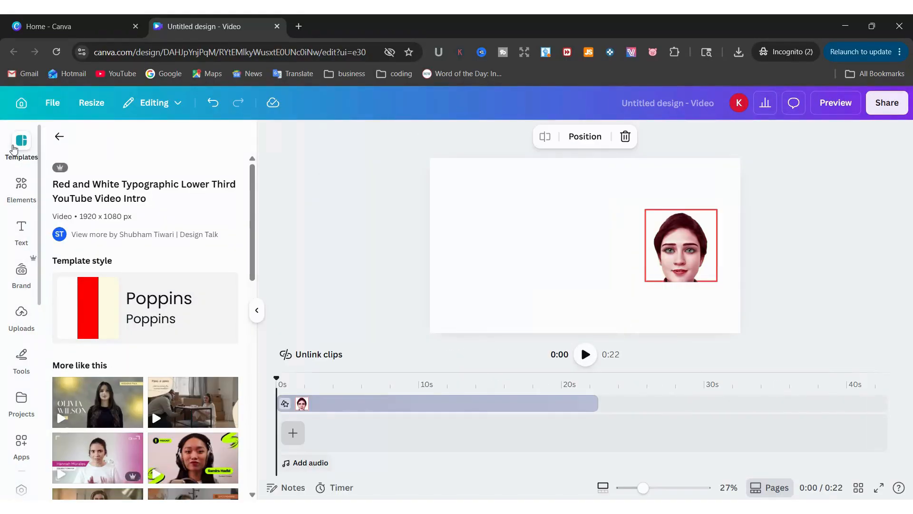
click(57, 143)
scroll(143, 295, down, 4)
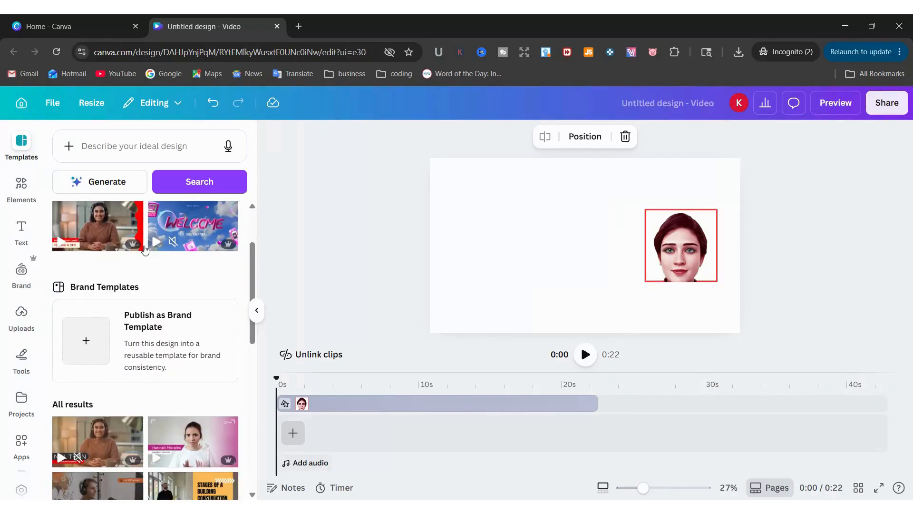
scroll(147, 304, up, 4)
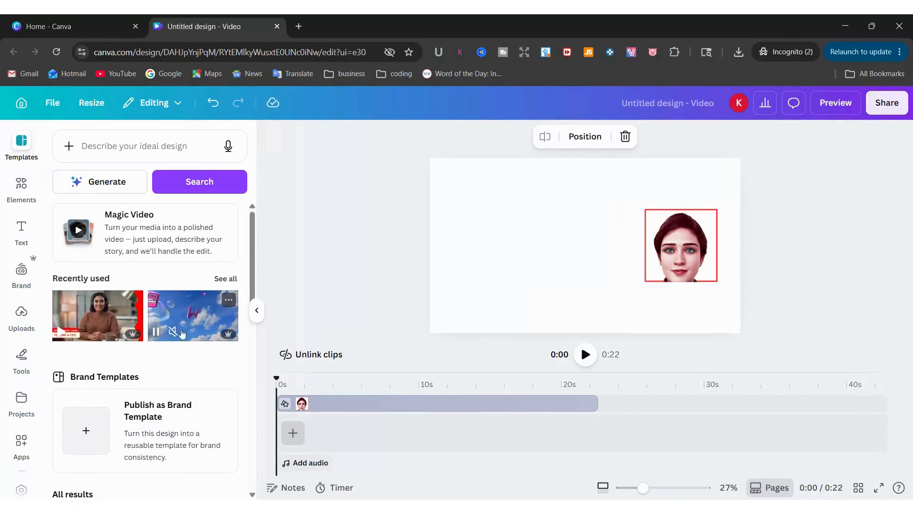
scroll(169, 336, down, 8)
scroll(219, 419, up, 8)
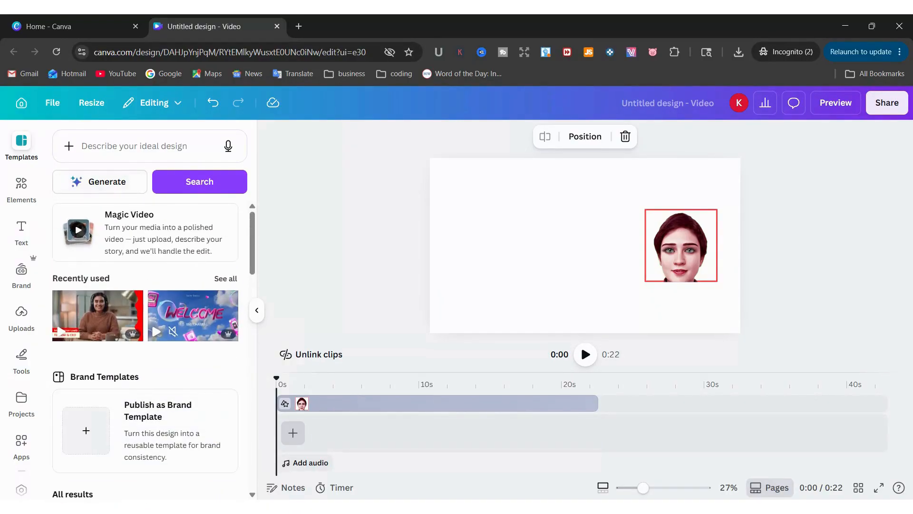
click(122, 151)
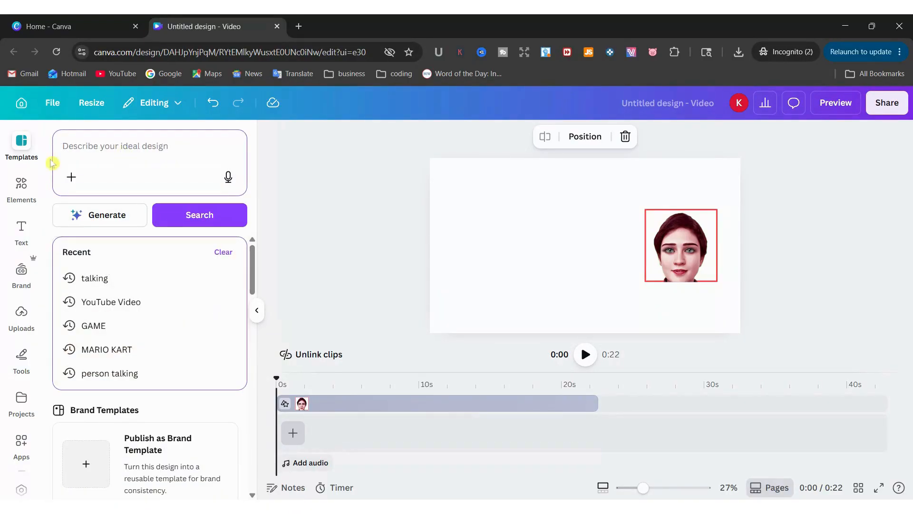
click(28, 153)
scroll(100, 264, down, 3)
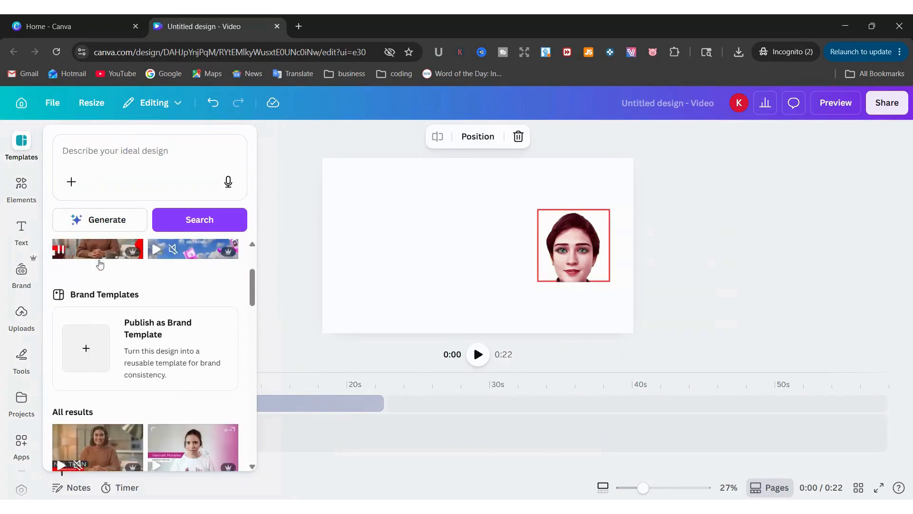
scroll(100, 265, down, 5)
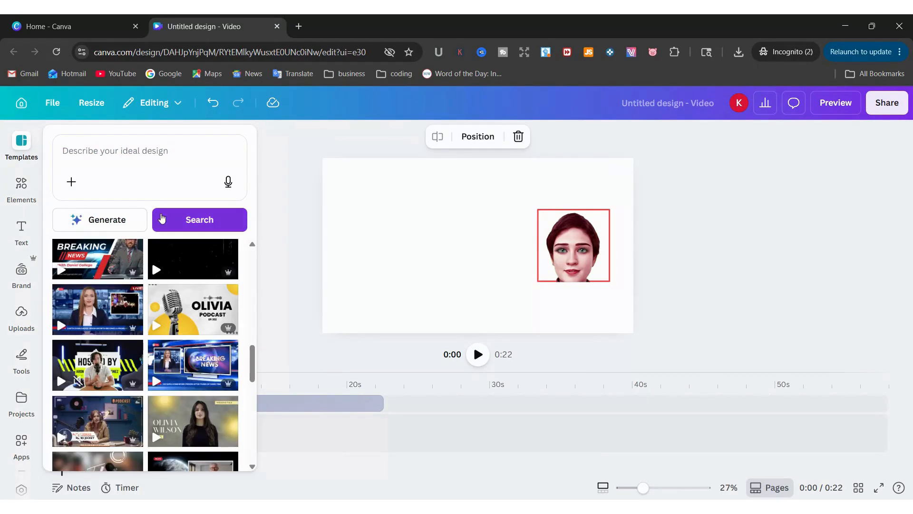
click(119, 150)
text(space)
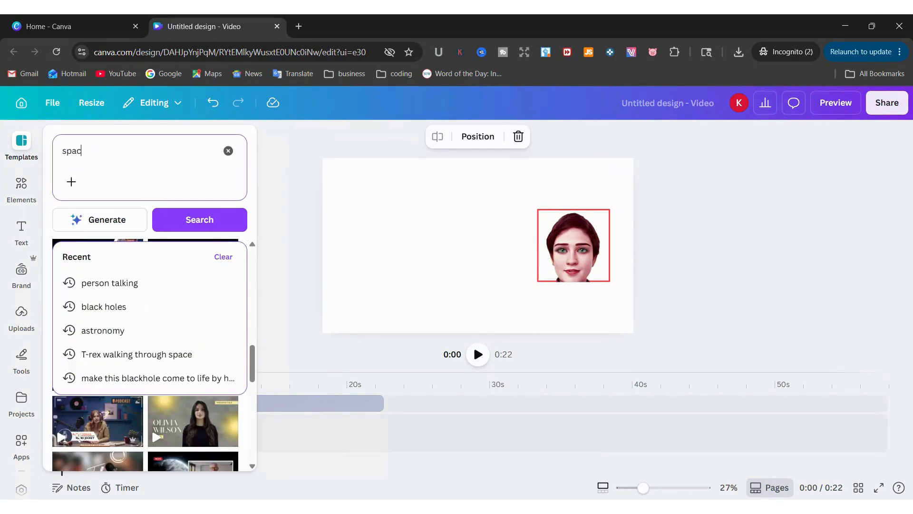
key(Return)
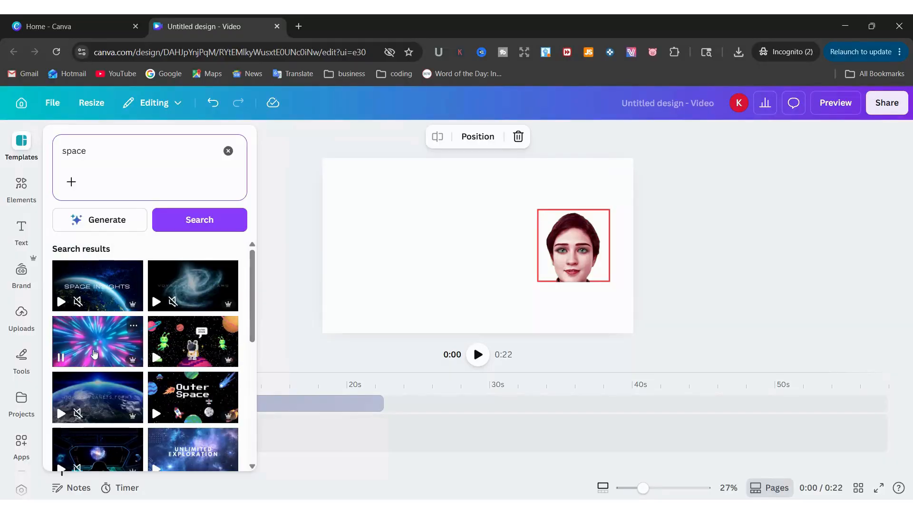
Add the 'Black and Purple Universe Simple Coming Soon Landscape Video' template's first page
scroll(94, 353, down, 2)
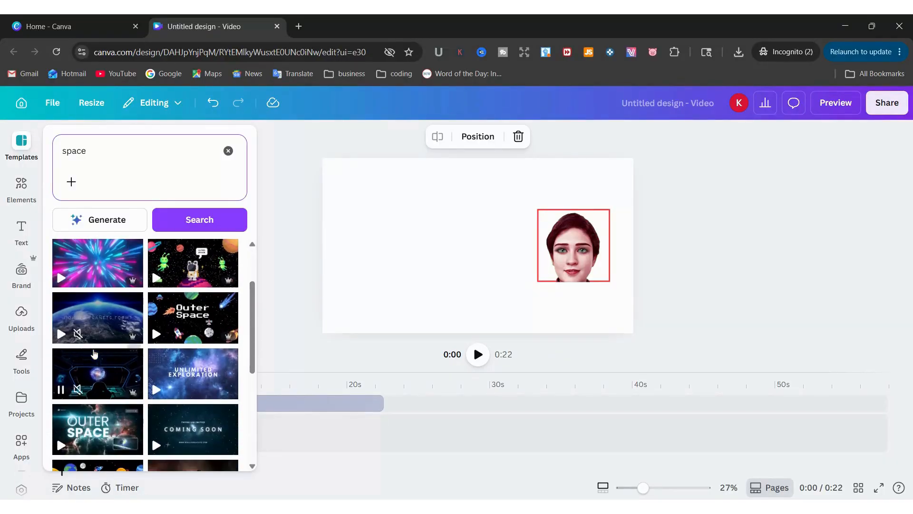
scroll(95, 353, down, 5)
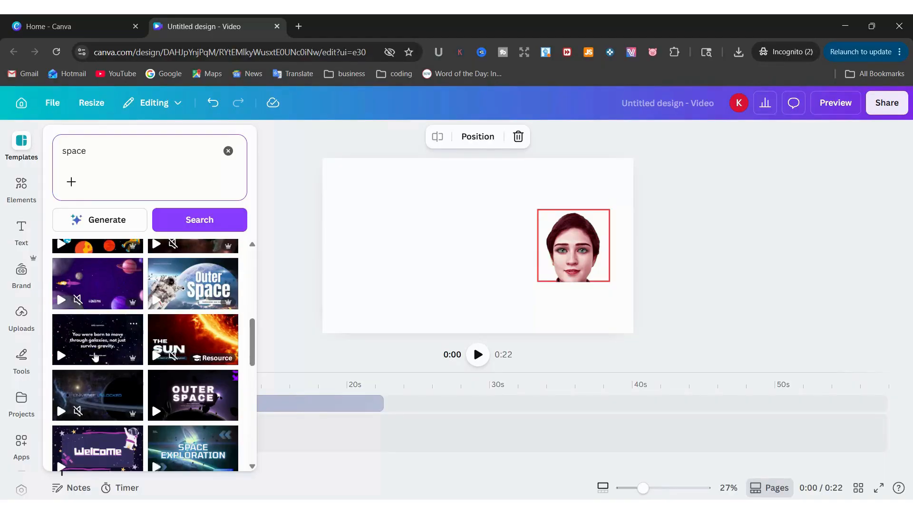
scroll(95, 357, up, 7)
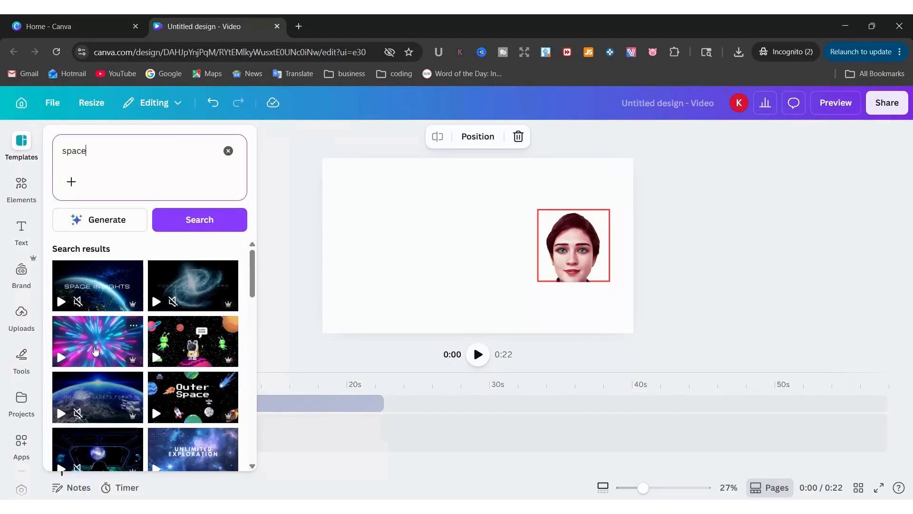
click(96, 351)
click(101, 323)
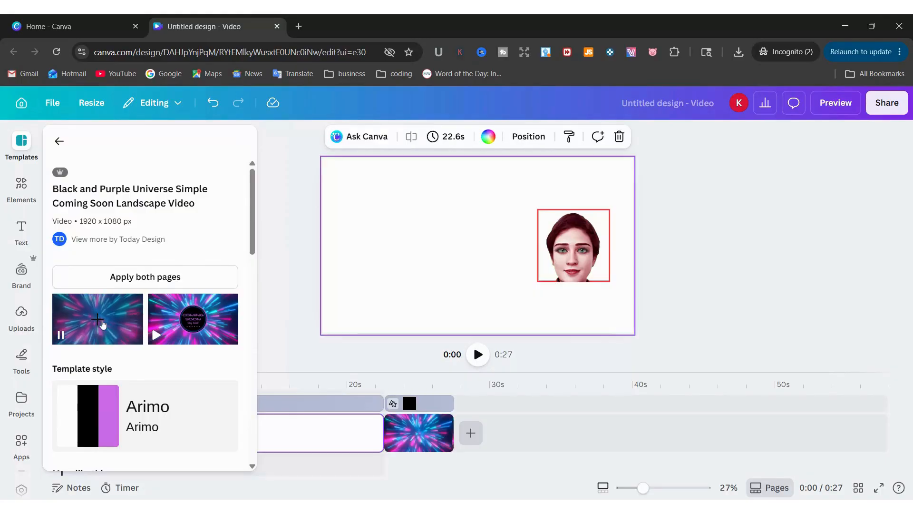
Move the 4.9 s space-warp clip to 0:00, beneath the avatar layers
click(328, 428)
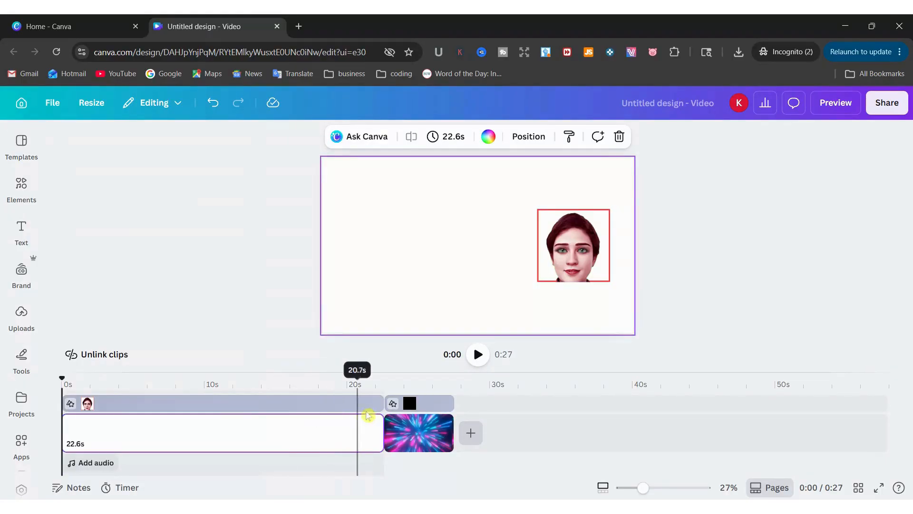
click(287, 438)
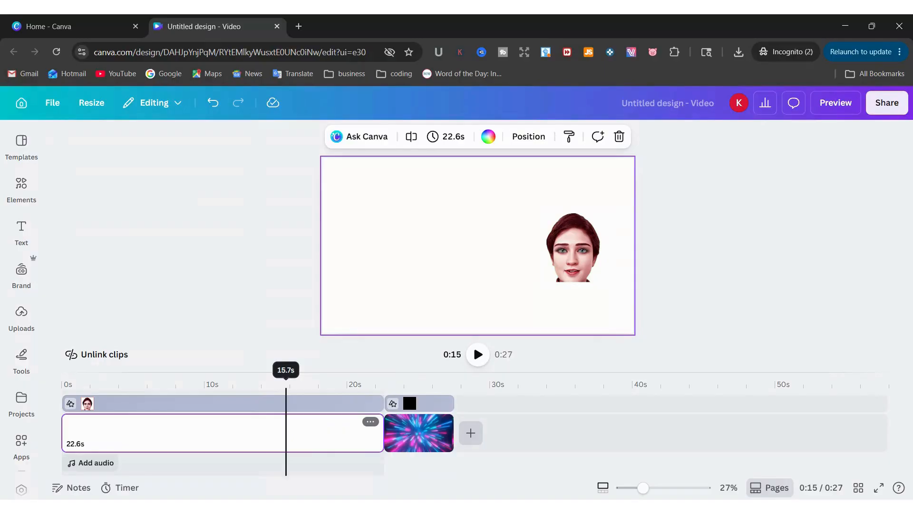
click(400, 435)
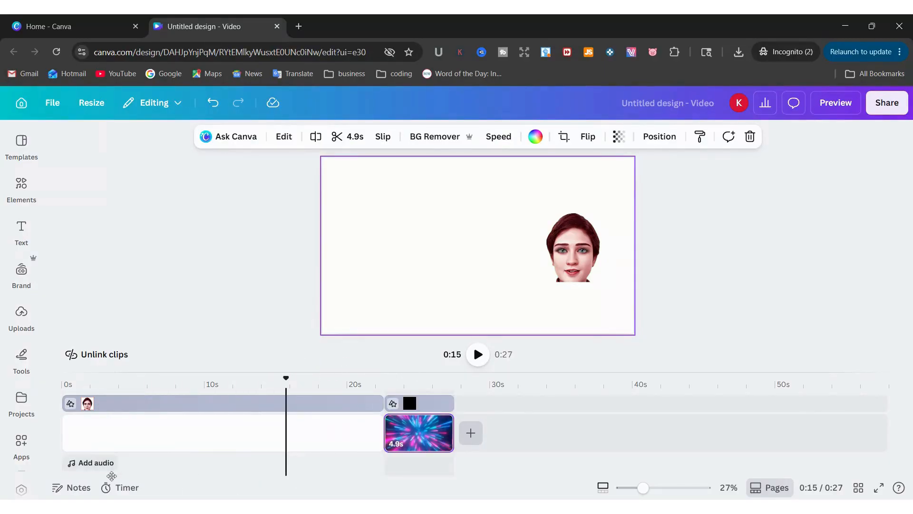
drag(644, 494, 630, 493)
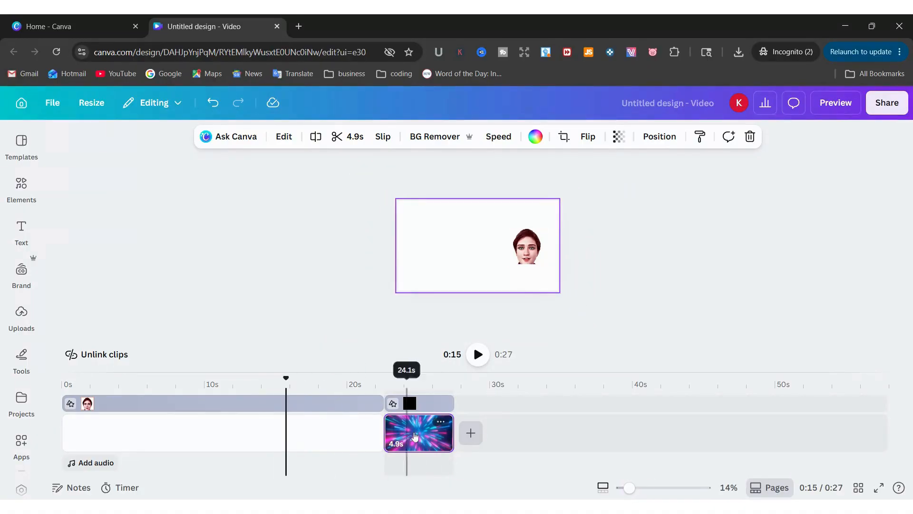
drag(407, 433, 99, 401)
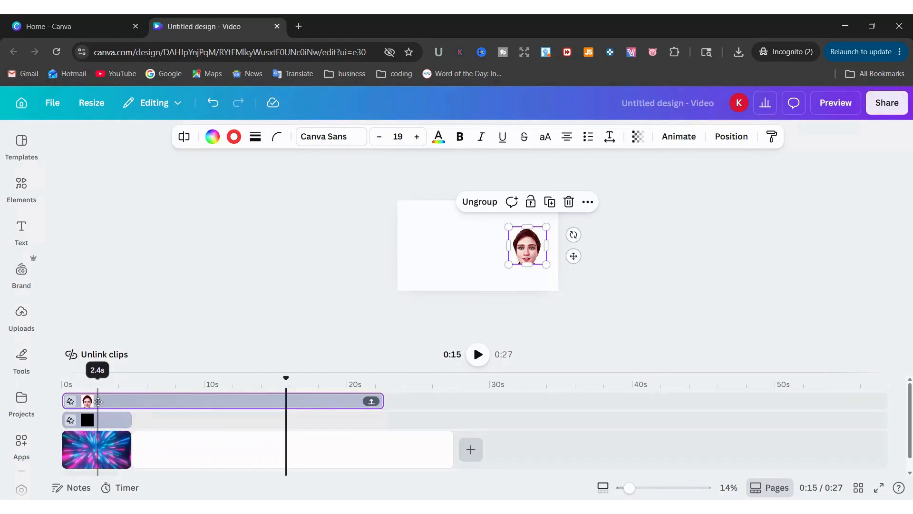
drag(190, 440, 126, 434)
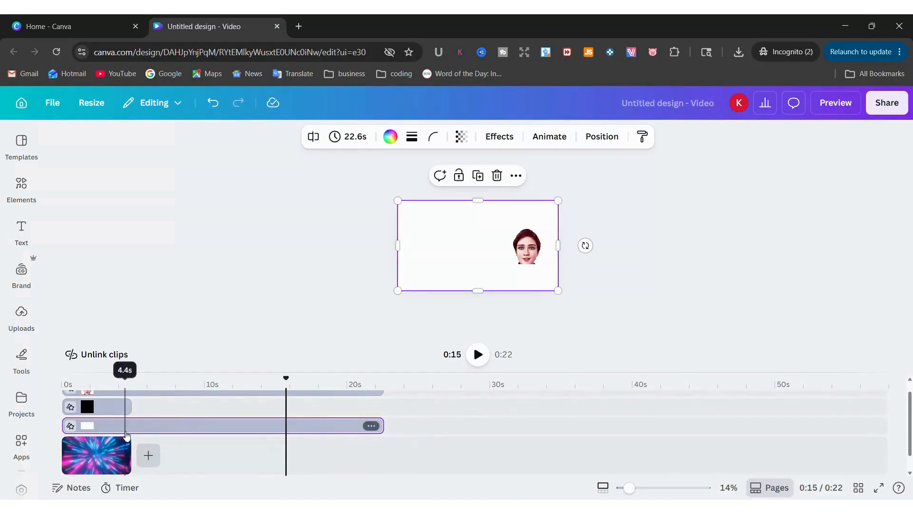
Stretch the space-warp clip to about 10 seconds
click(91, 435)
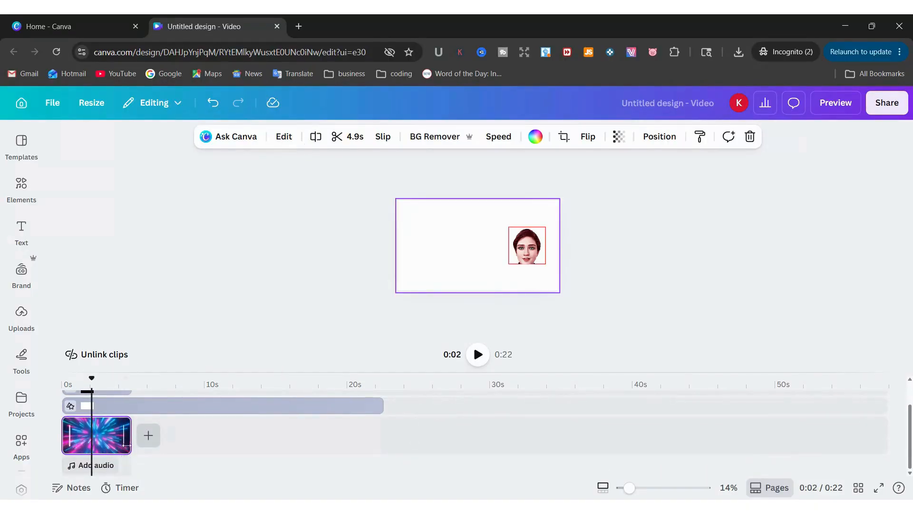
drag(127, 445, 204, 445)
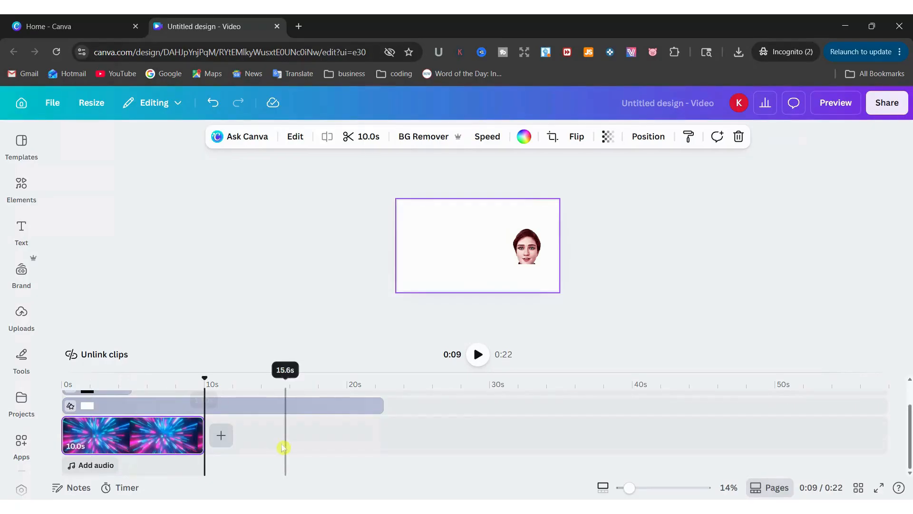
drag(283, 447, 202, 435)
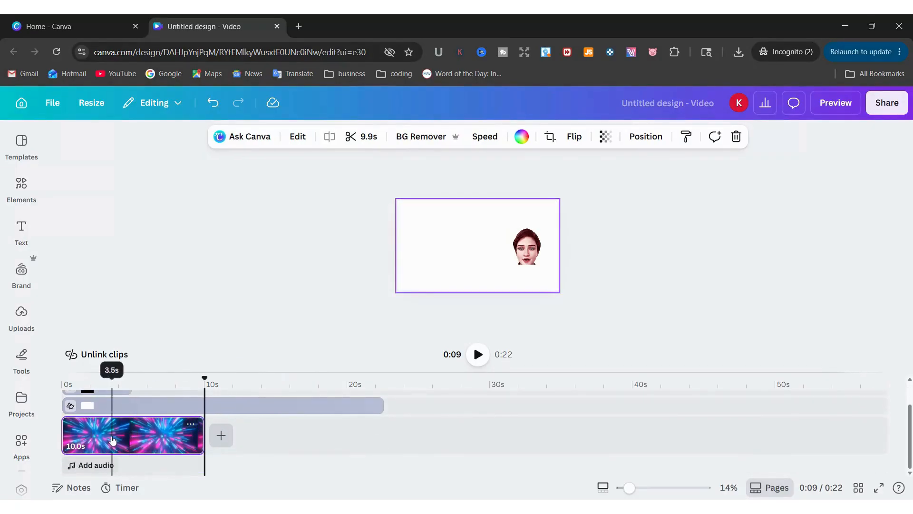
click(230, 437)
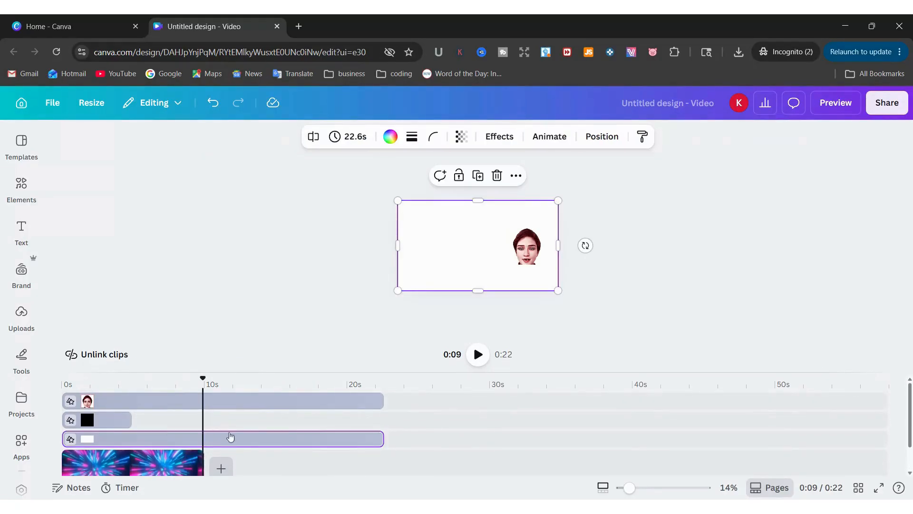
Delete the white clip from the timeline, exposing the space-warp backdrop behind the face
drag(383, 438, 200, 443)
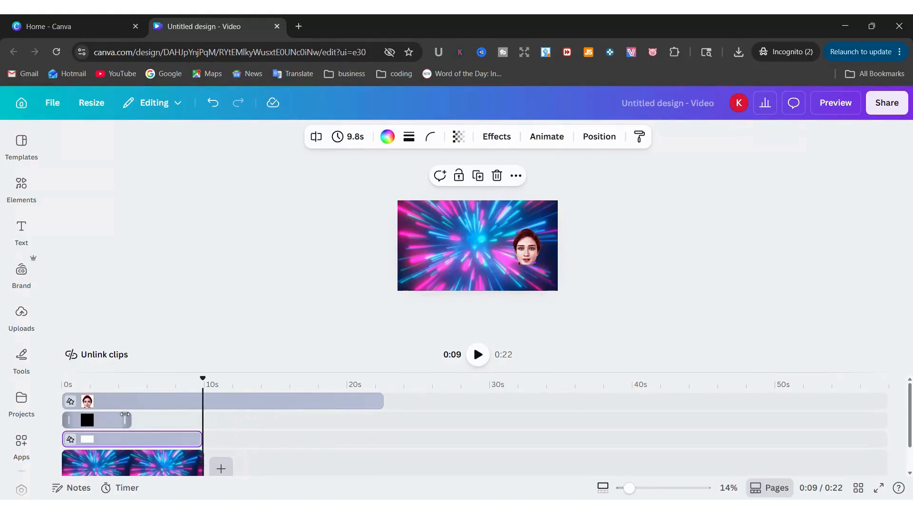
click(212, 103)
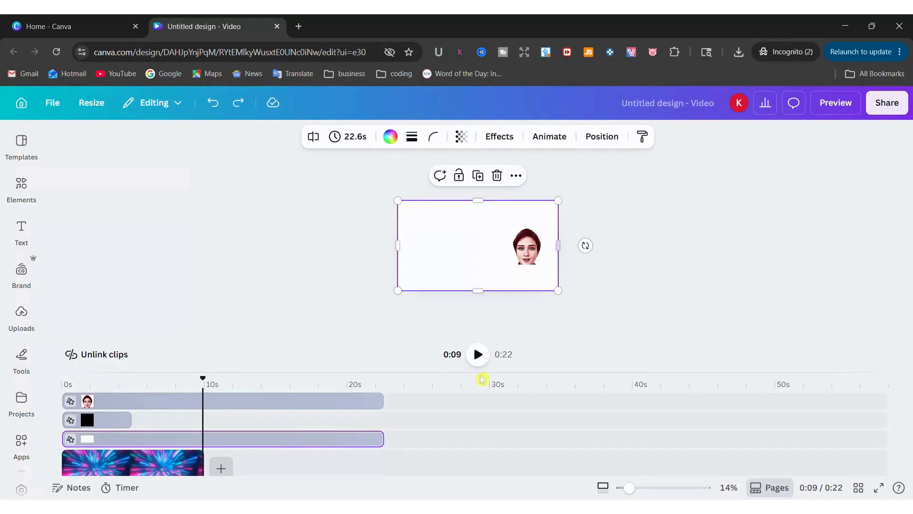
drag(202, 379, 102, 377)
click(148, 463)
click(115, 442)
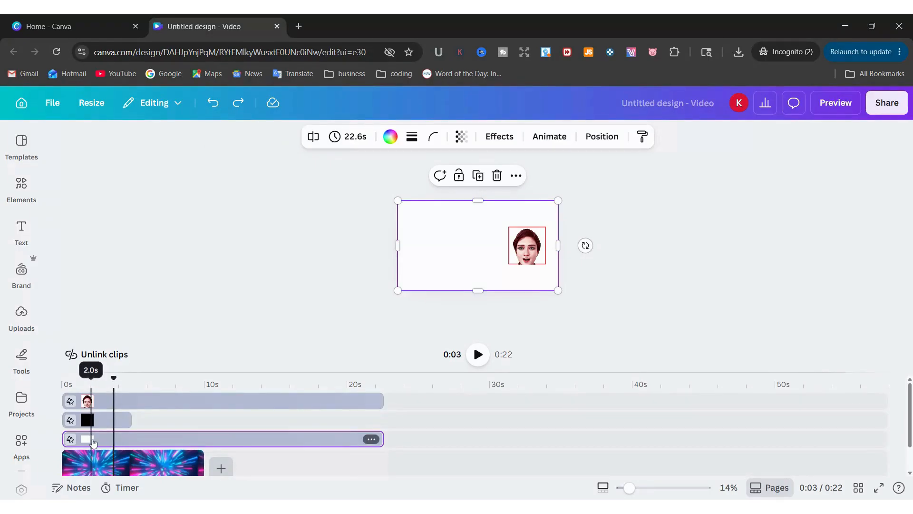
key(Delete)
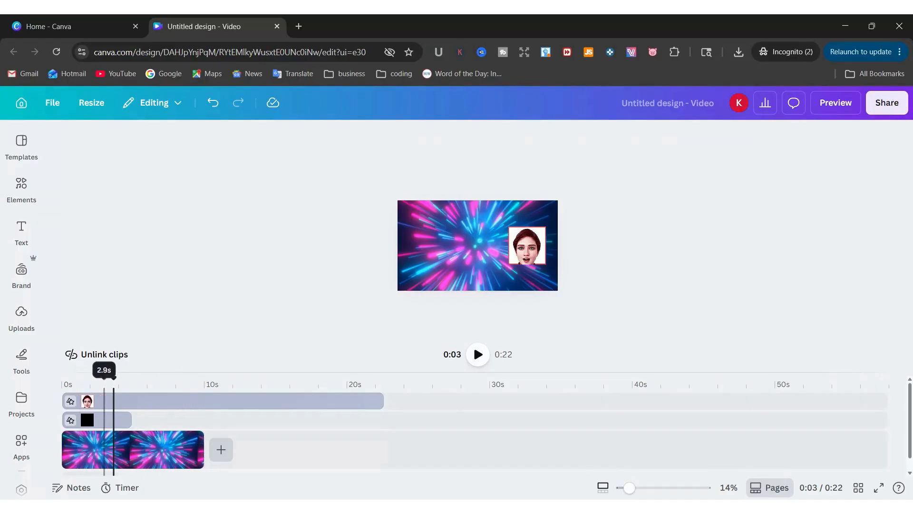
Extend the black clip and trim the face clip so both end at 10.0 s
drag(60, 402, 192, 417)
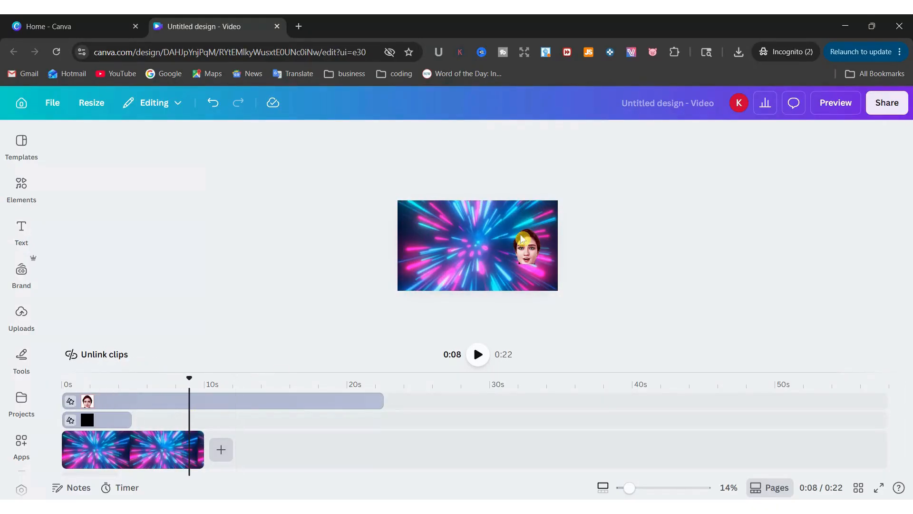
click(117, 419)
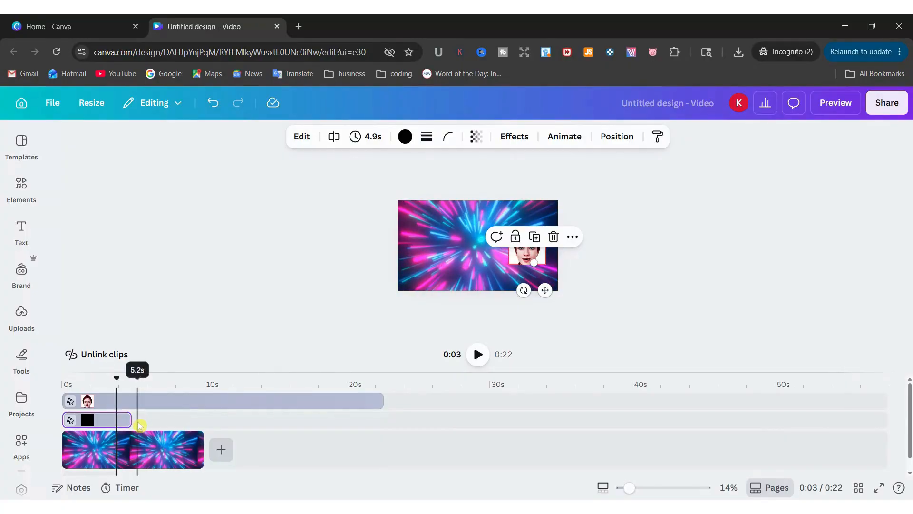
mouse_move(129, 421)
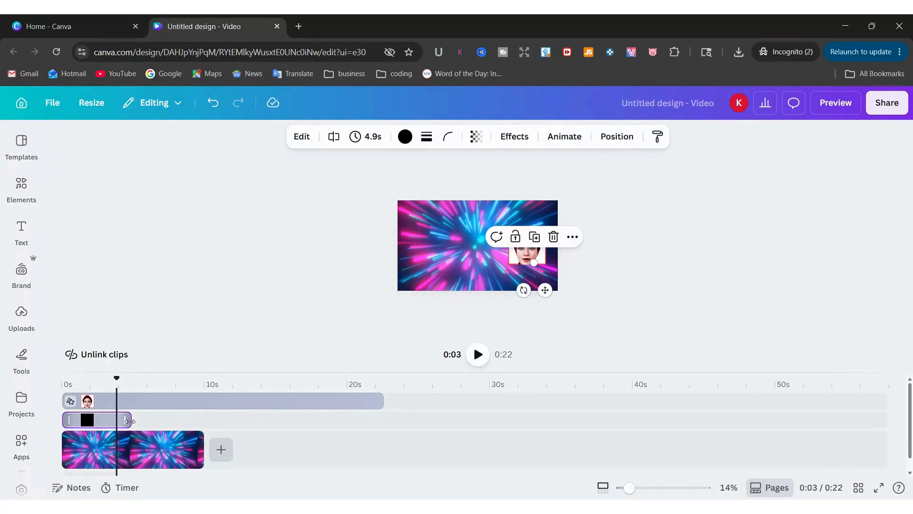
drag(129, 422, 203, 423)
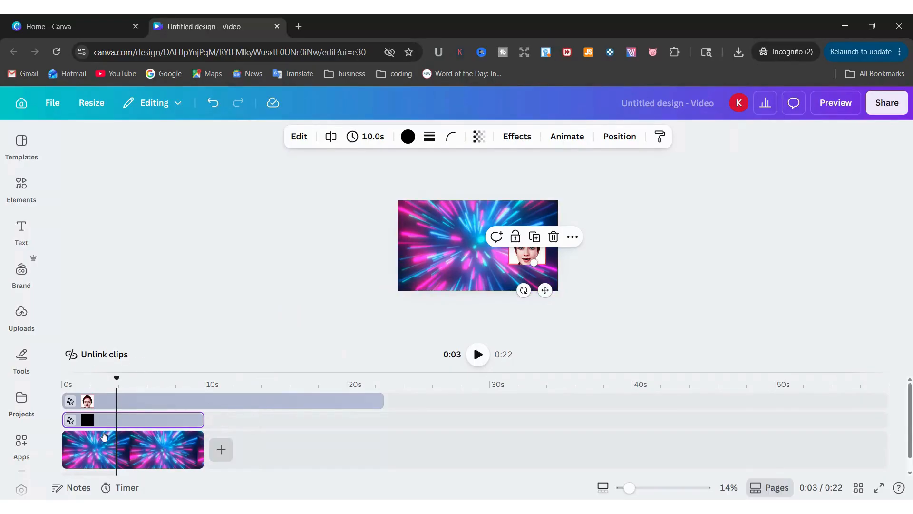
mouse_move(378, 396)
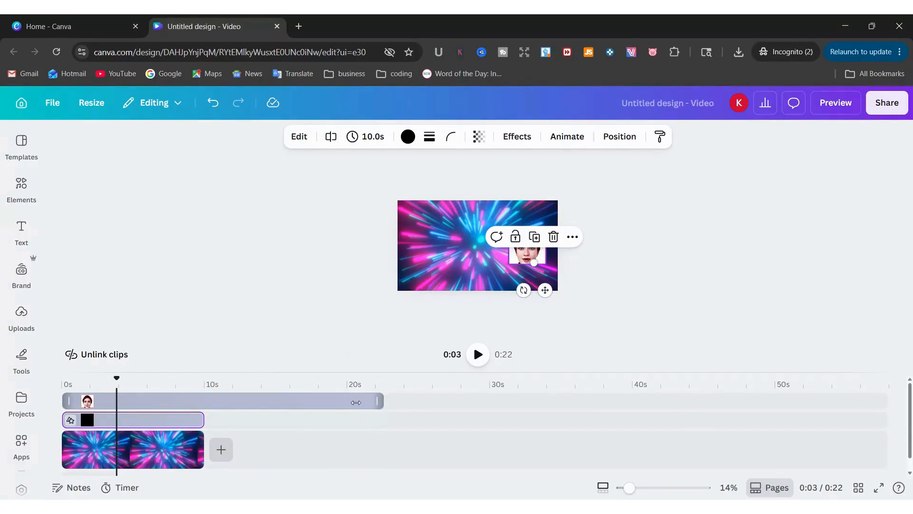
drag(356, 402, 204, 402)
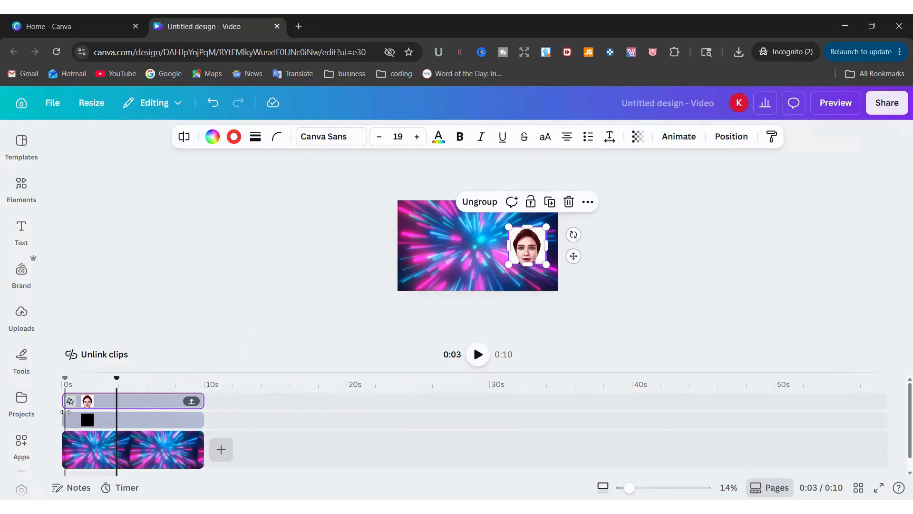
Preview the 0:10 video from the start
mouse_move(117, 412)
mouse_down()
mouse_move(180, 412)
mouse_move(118, 412)
mouse_up()
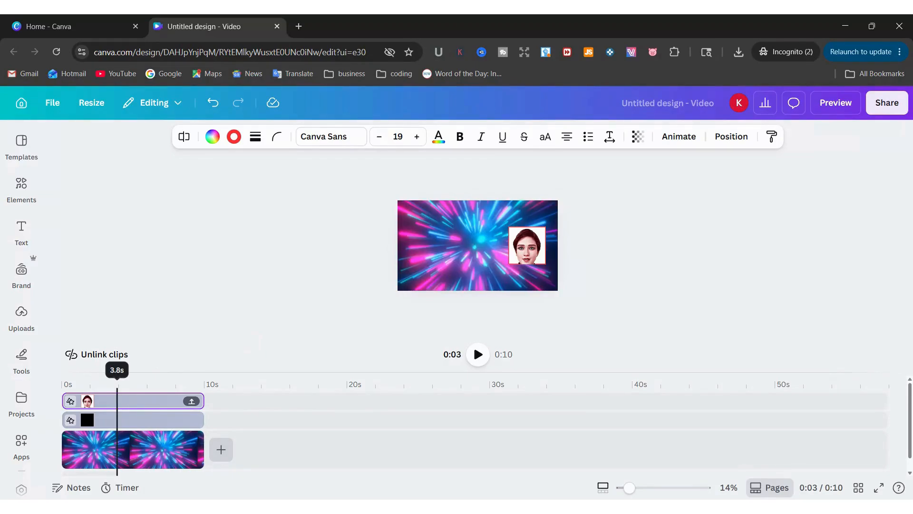
drag(116, 410, 88, 422)
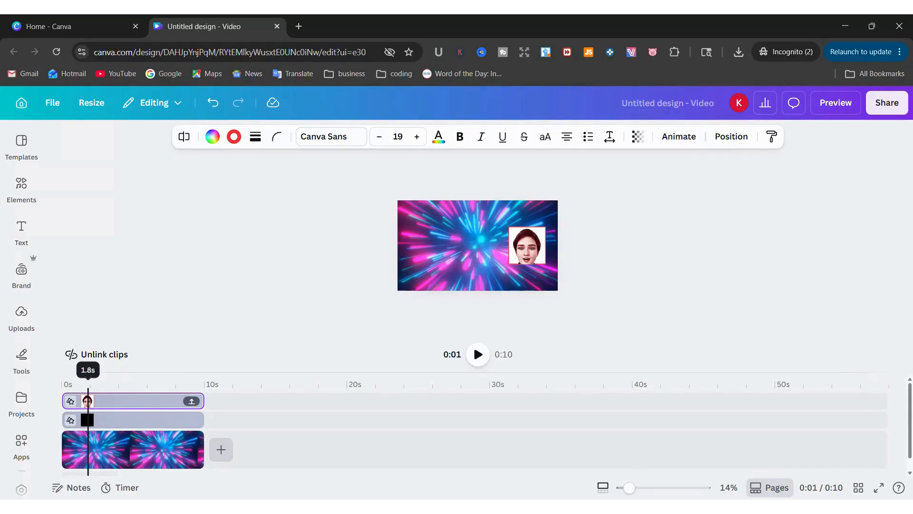
drag(87, 422, 63, 422)
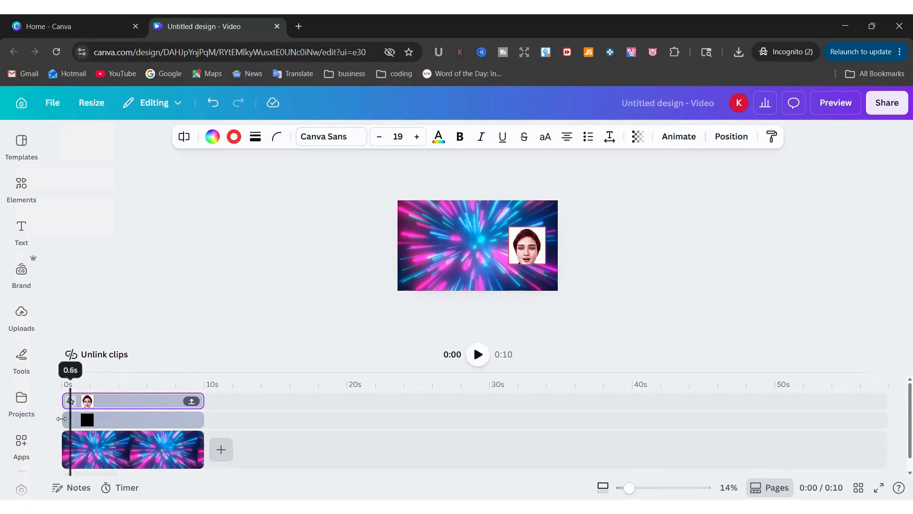
click(479, 354)
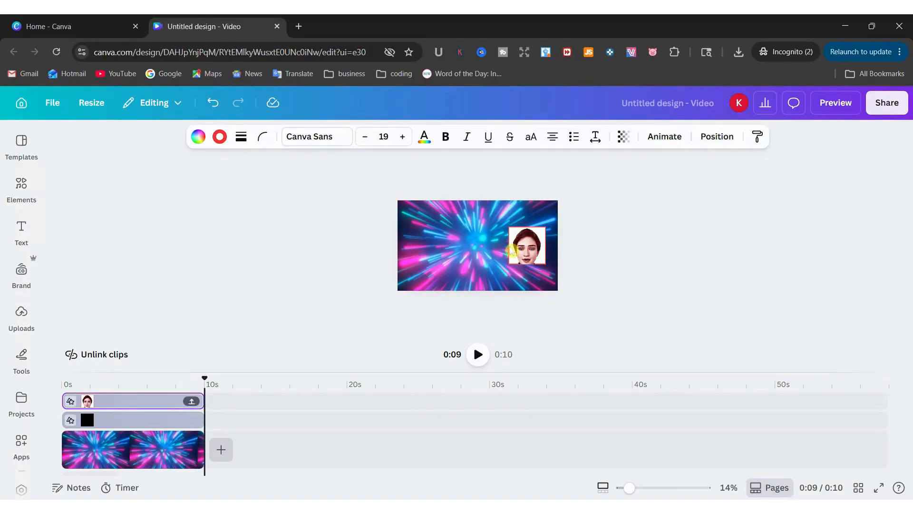
Drag the face avatar from the right side to the left of the space-warp background
click(539, 261)
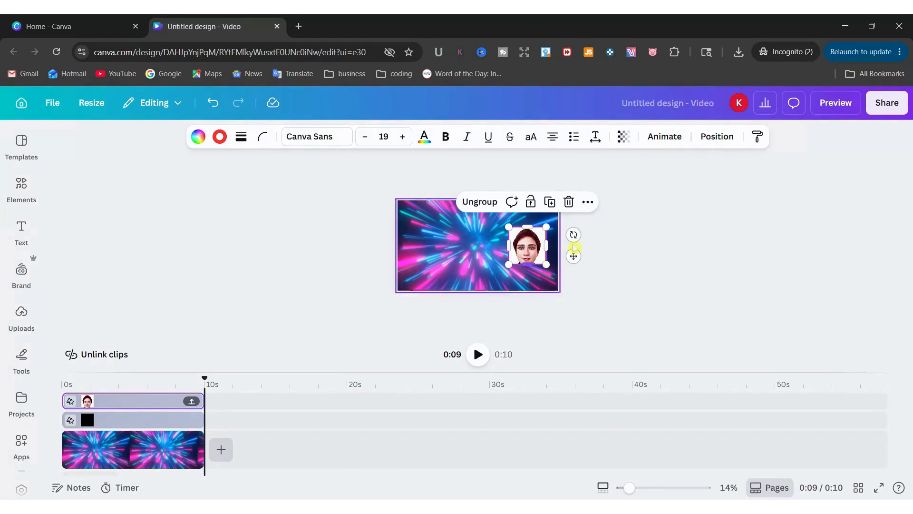
click(450, 246)
click(528, 261)
click(335, 274)
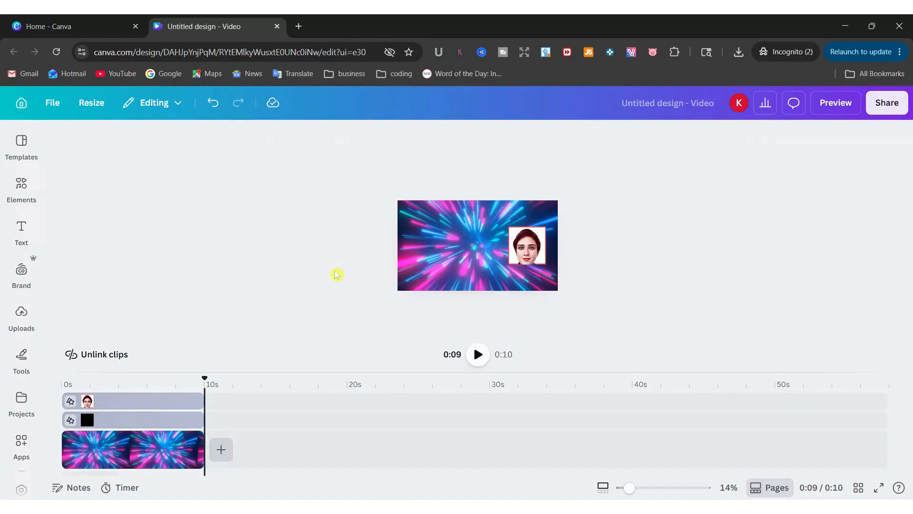
click(525, 258)
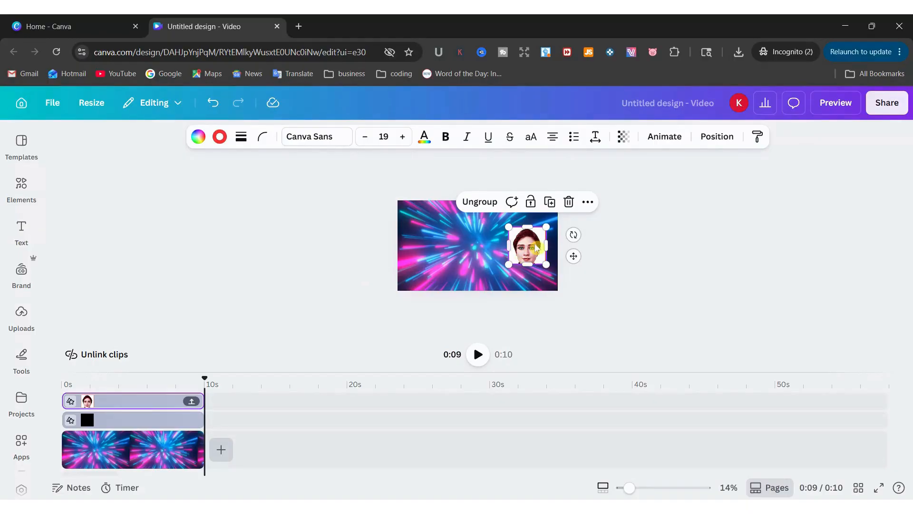
drag(532, 258, 430, 258)
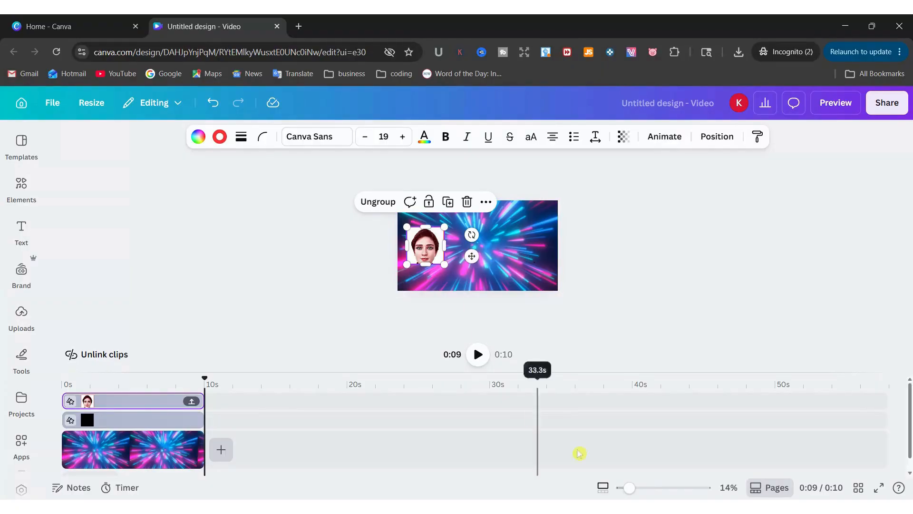
Zoom the view to 25% and select the face video inside the avatar group
drag(628, 488, 642, 489)
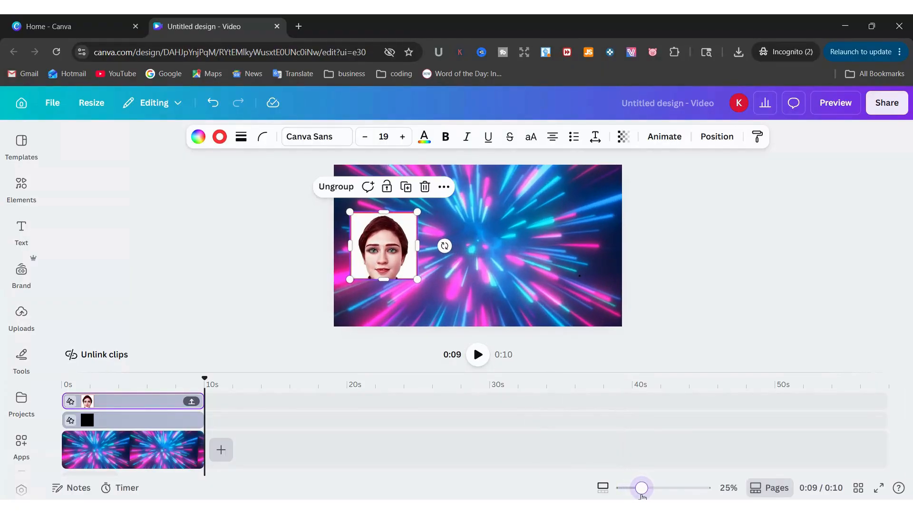
click(721, 281)
click(354, 248)
click(362, 248)
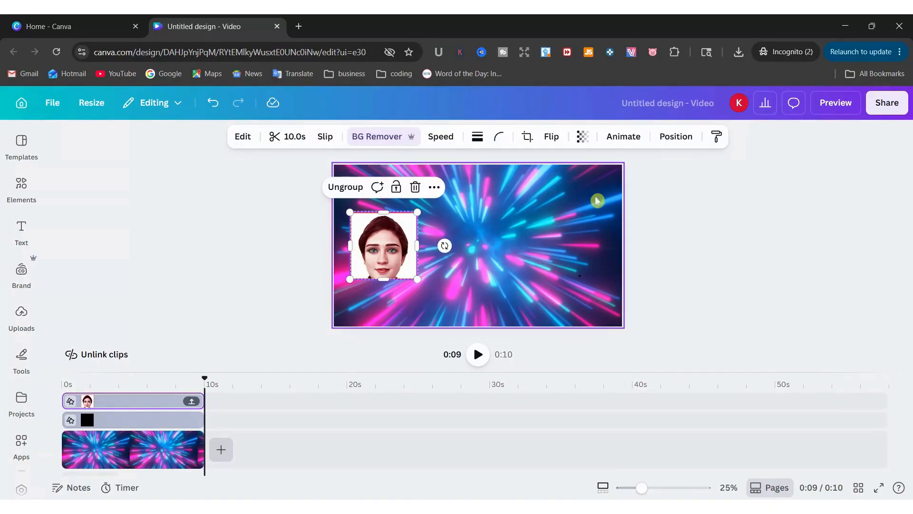
Open the face avatar's Animate options and choose Create an Animation under Custom
click(620, 148)
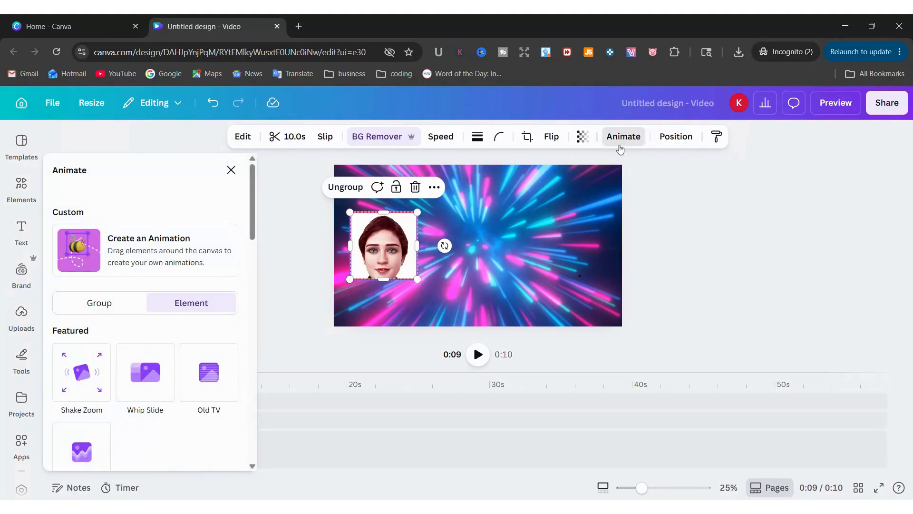
scroll(190, 419, down, 1)
scroll(119, 361, down, 2)
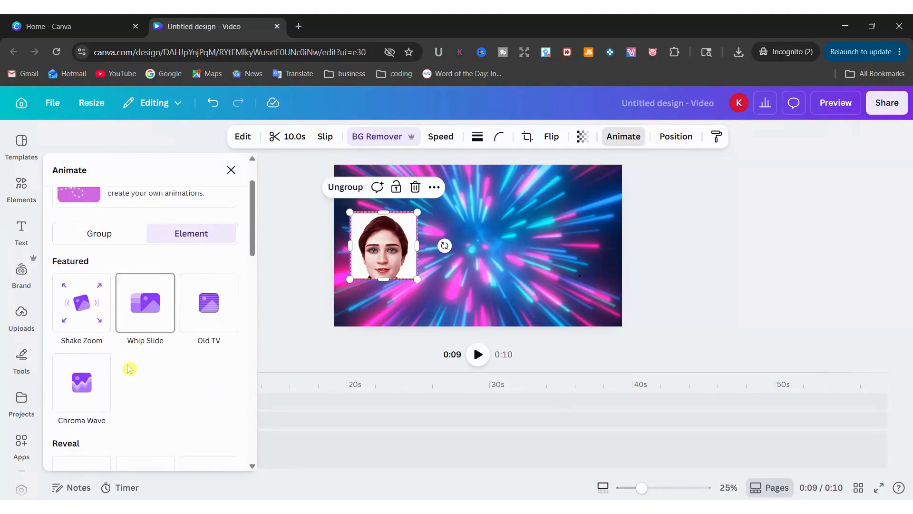
scroll(170, 382, down, 1)
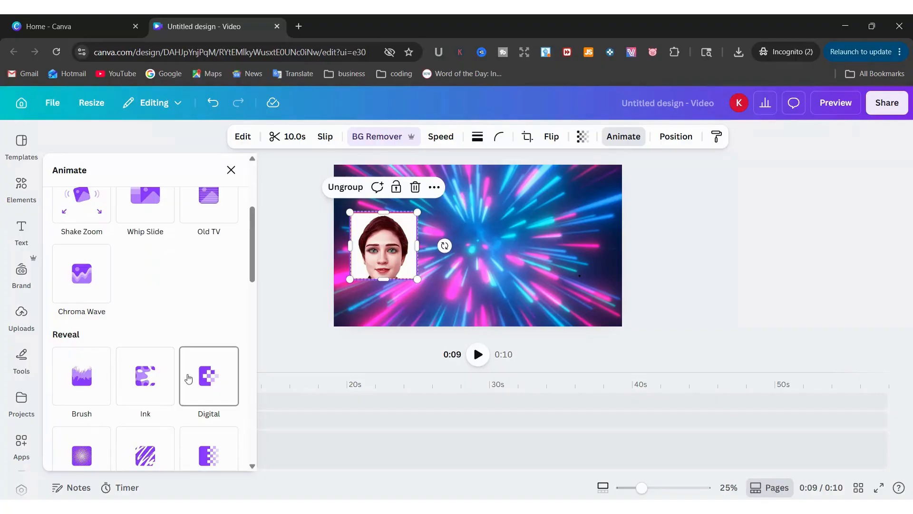
scroll(189, 379, up, 1)
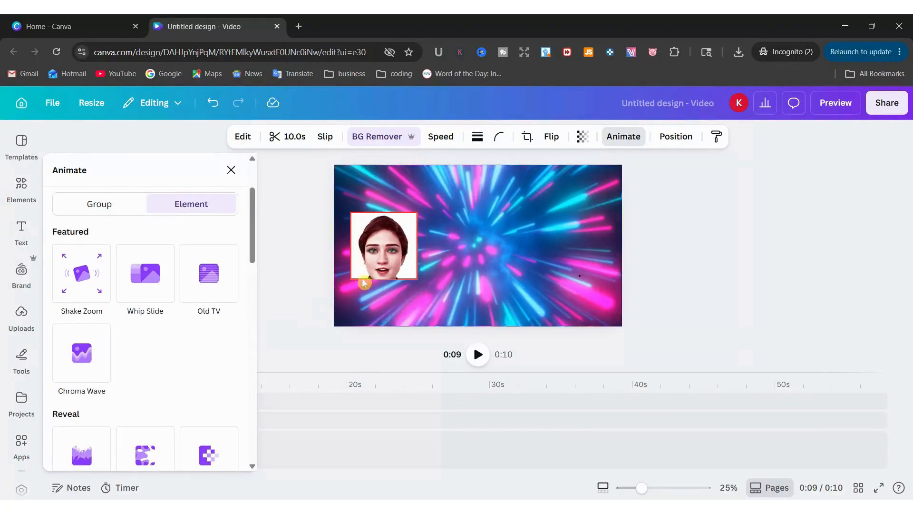
scroll(181, 369, up, 1)
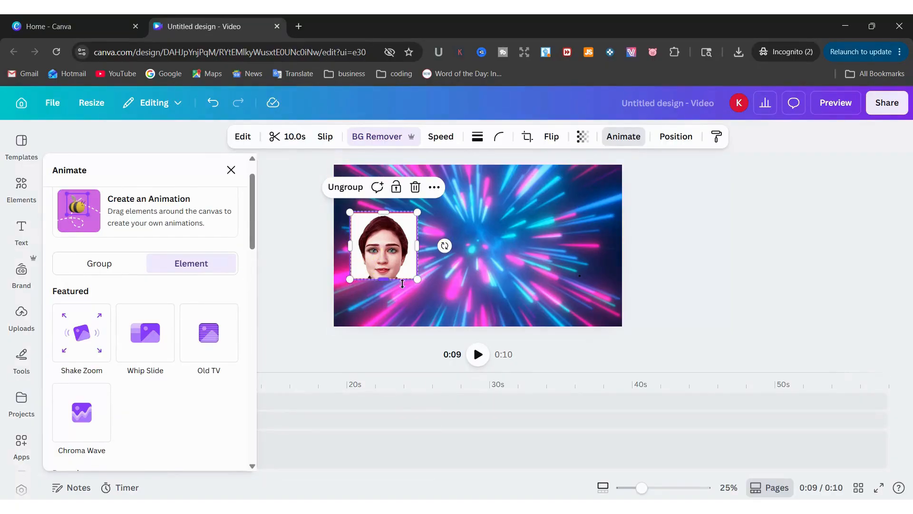
click(373, 245)
scroll(208, 340, up, 1)
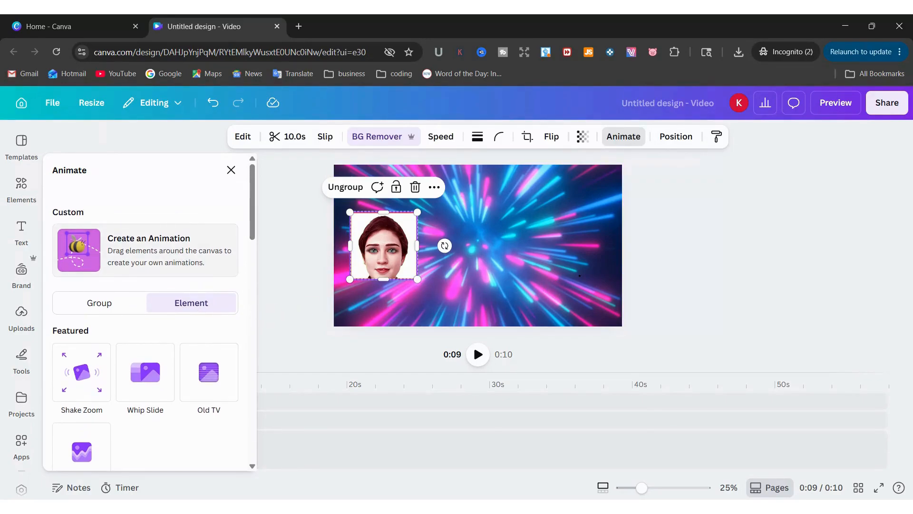
click(177, 252)
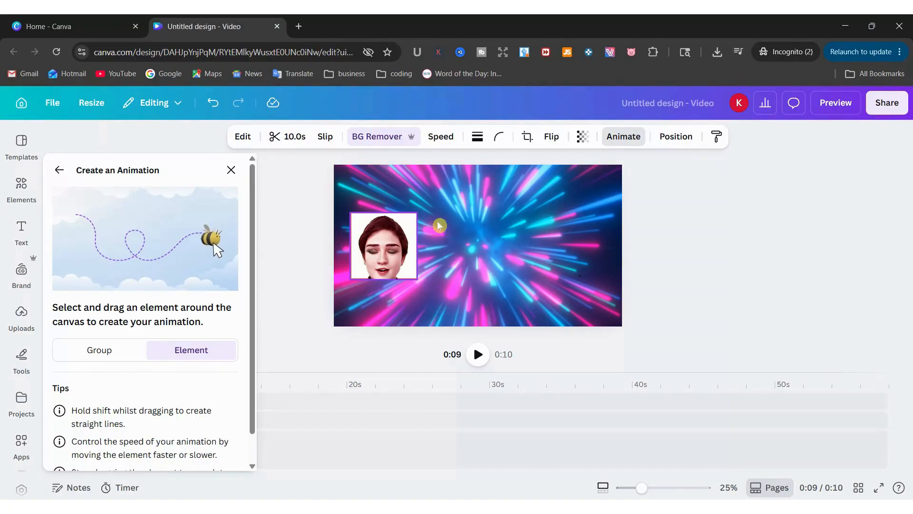
Delete the face group's recorded motion path and close the custom animation panel
scroll(212, 305, down, 2)
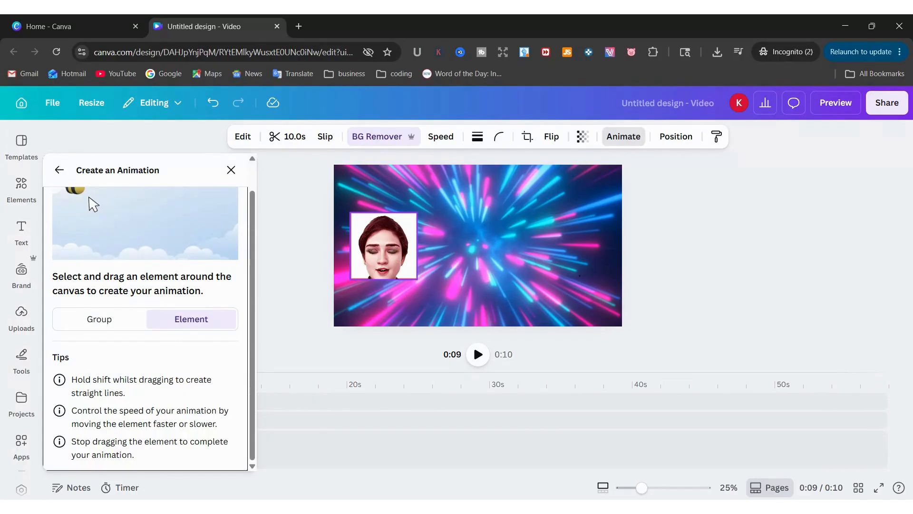
click(402, 257)
click(327, 265)
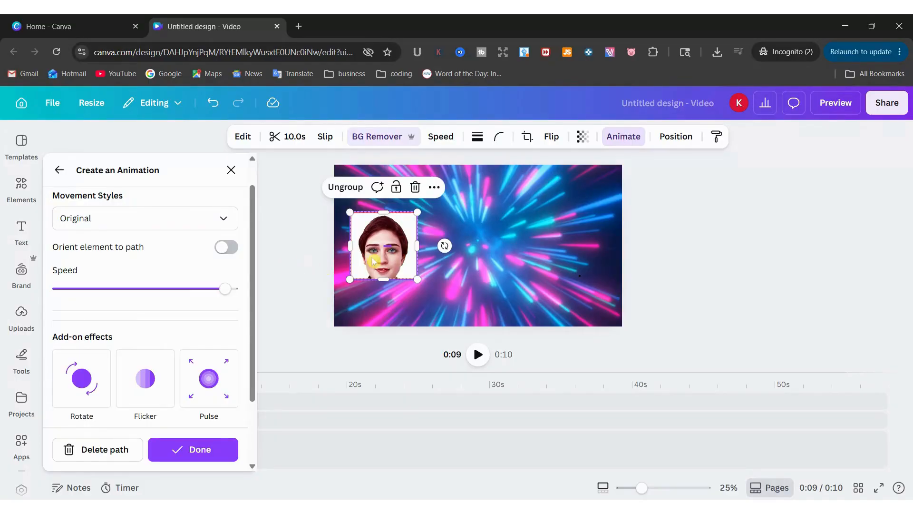
click(408, 272)
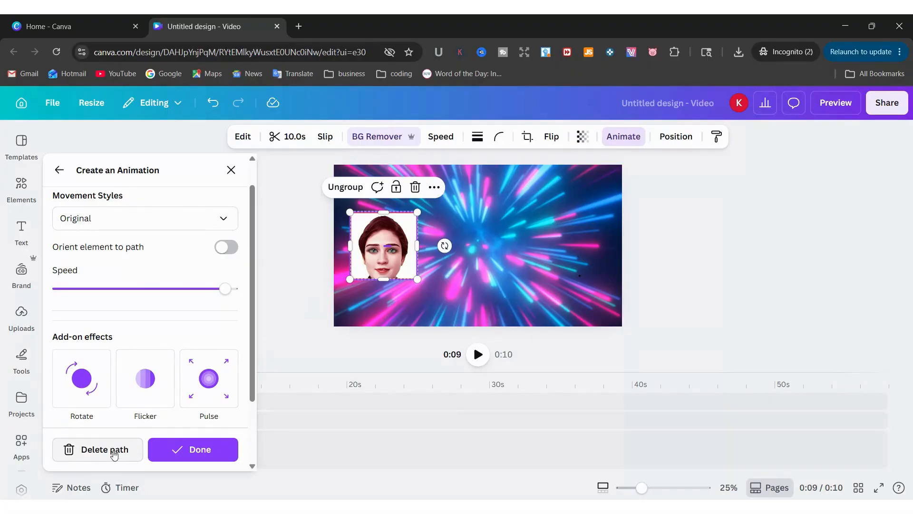
click(134, 456)
click(314, 258)
click(393, 224)
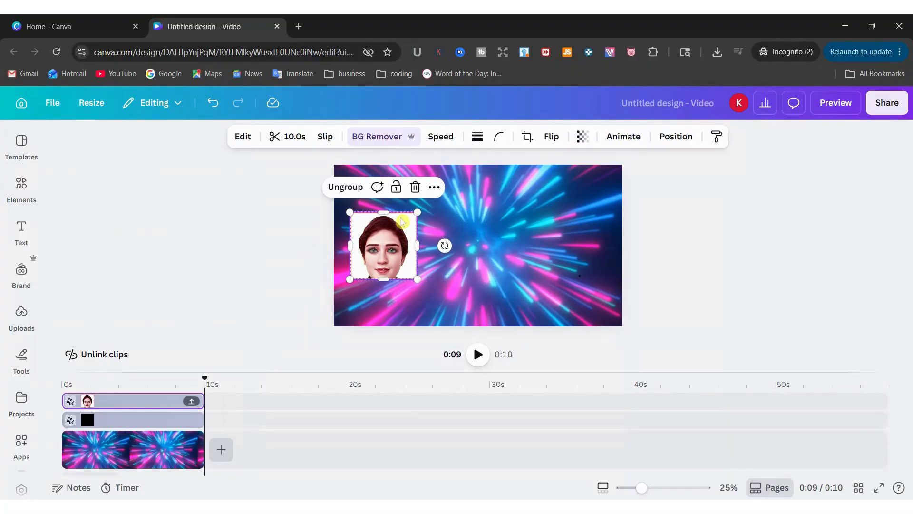
Undo the accidental nudge of the face group and reselect it
drag(402, 223, 425, 217)
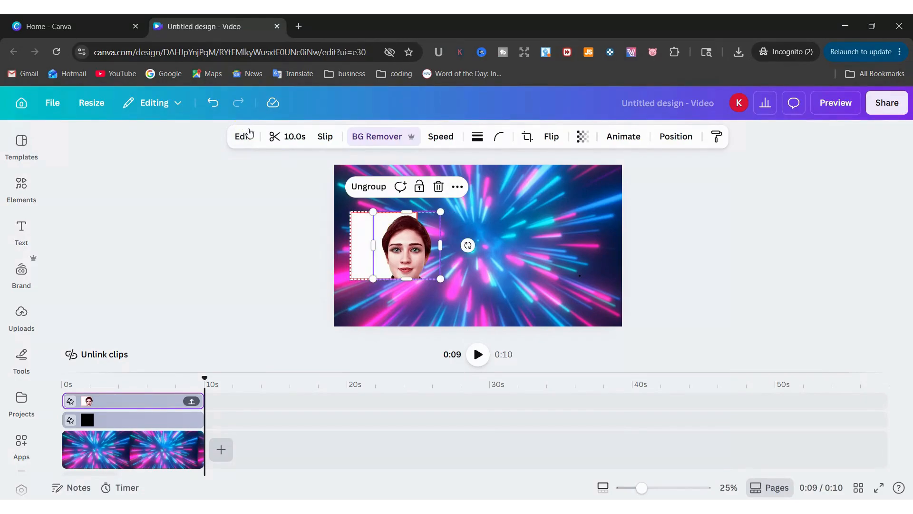
click(213, 103)
click(447, 243)
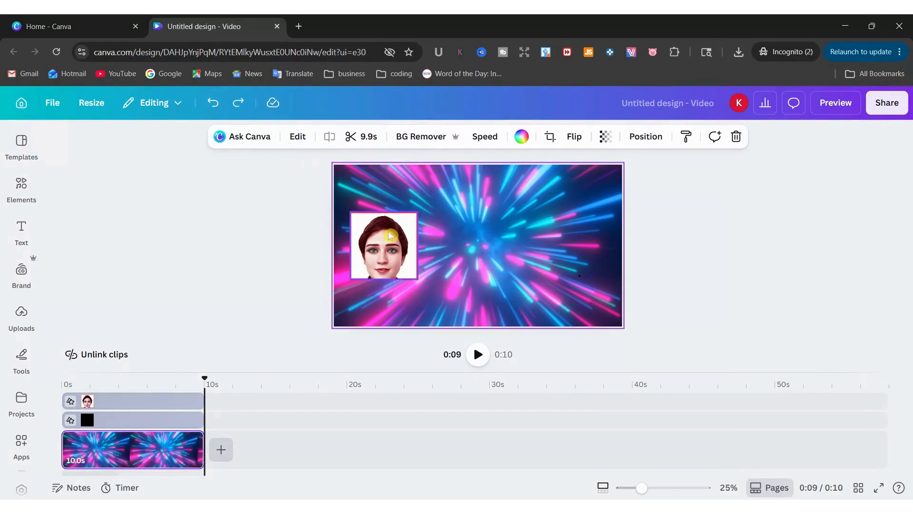
mouse_move(386, 233)
mouse_down()
mouse_move(455, 225)
mouse_move(385, 236)
mouse_up()
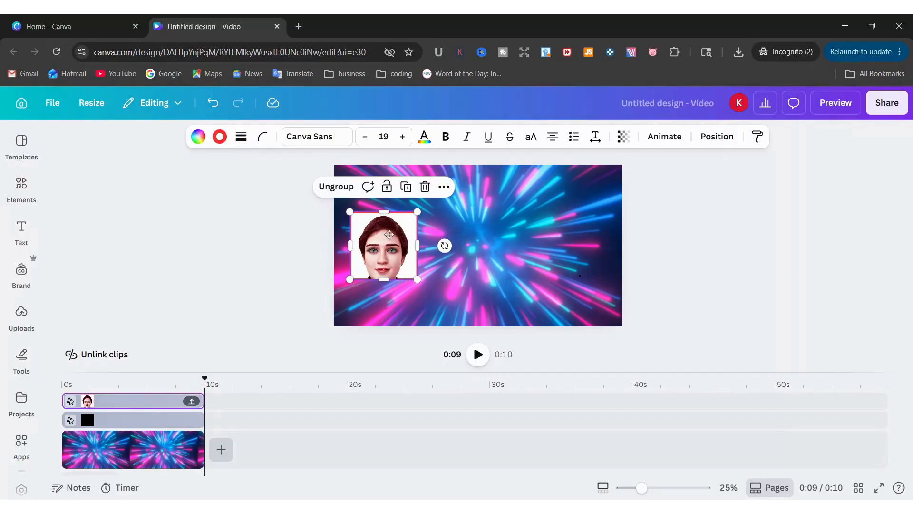
Record a custom path carrying the face group rightward across the canvas, then preview playback
click(658, 138)
click(118, 252)
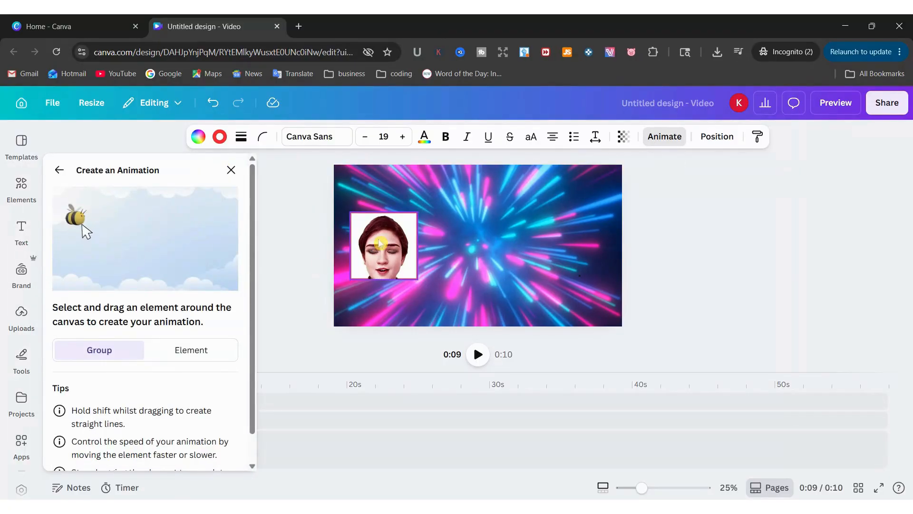
drag(397, 243, 577, 247)
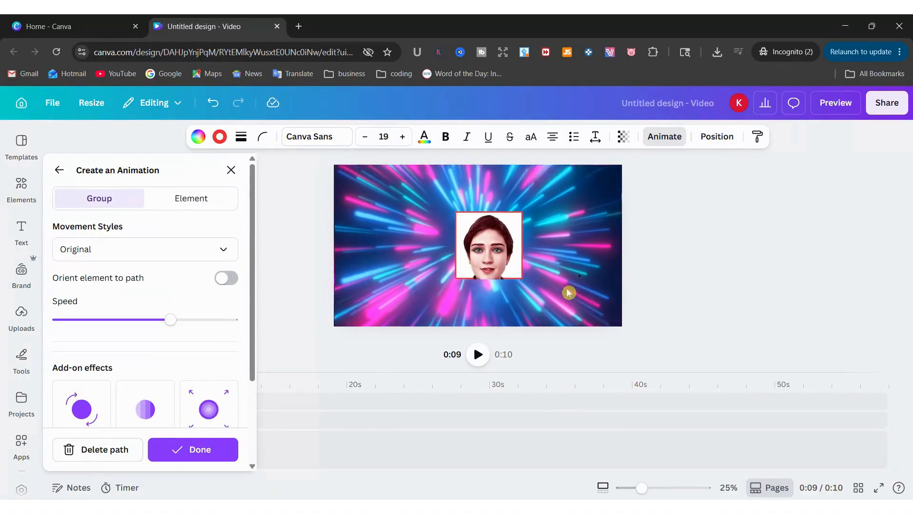
click(106, 456)
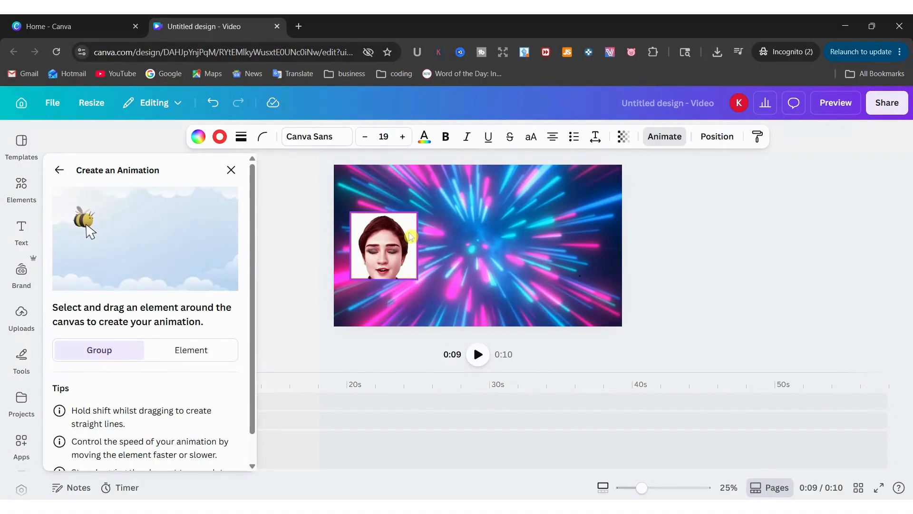
drag(410, 232, 601, 227)
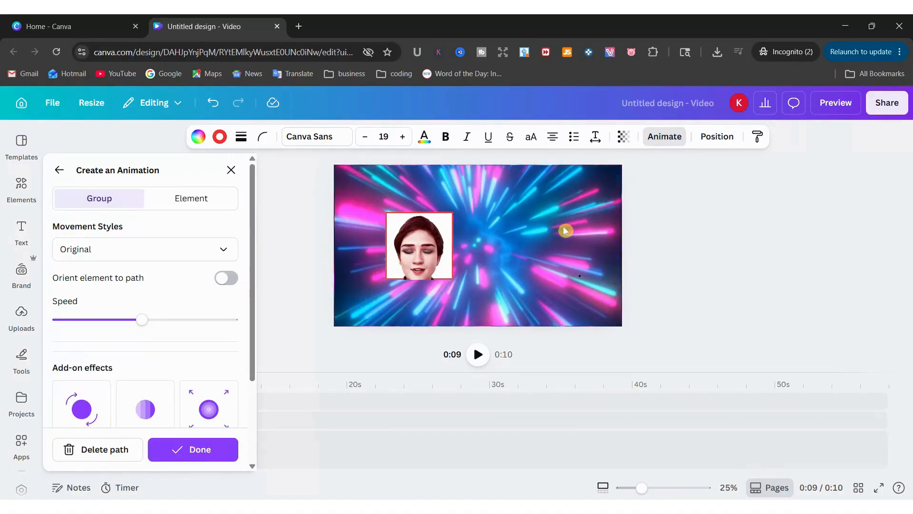
key(Escape)
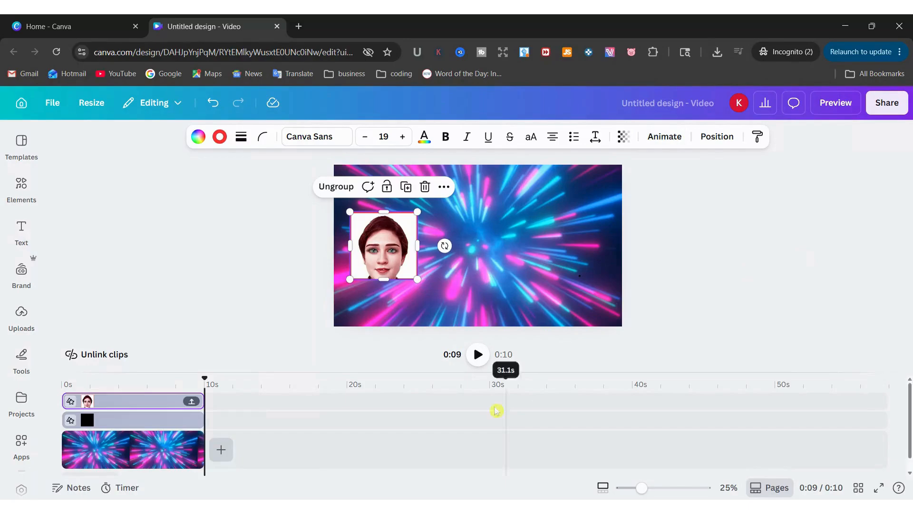
click(478, 355)
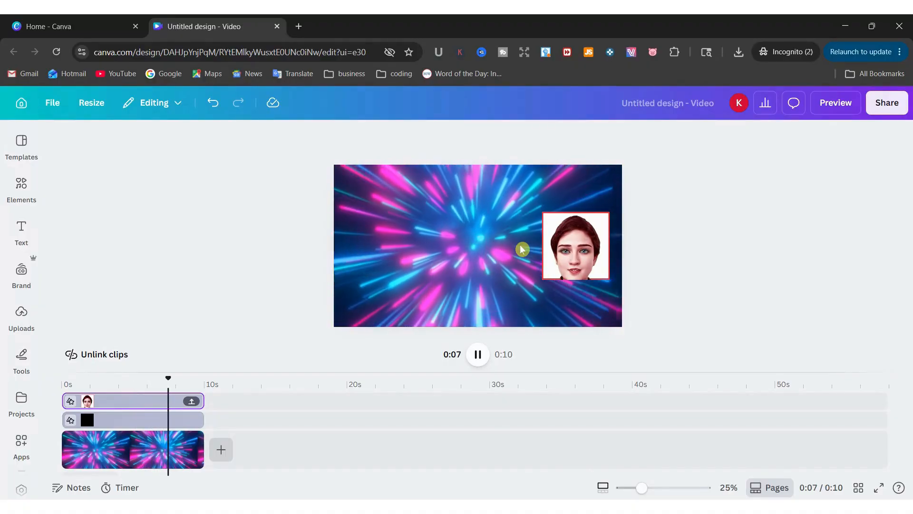
Set the face group's path animation to minimum speed with the Steady movement style
click(569, 239)
click(686, 147)
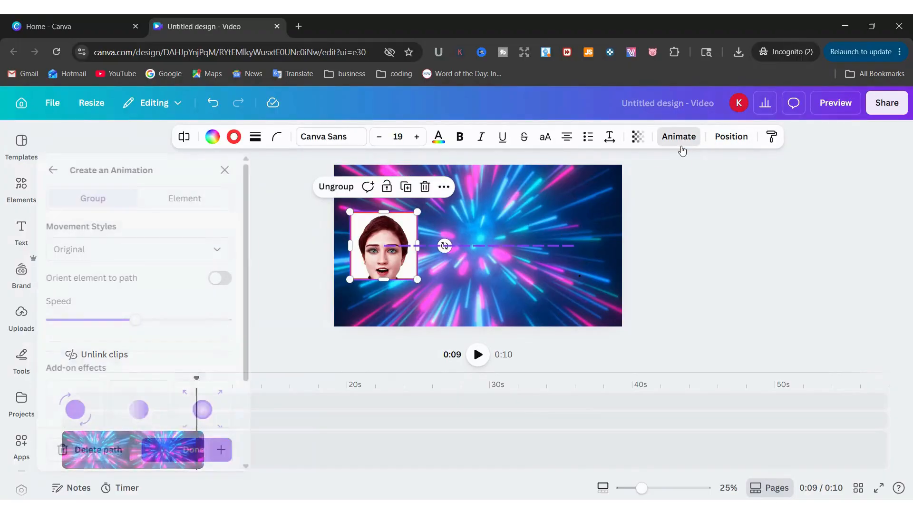
drag(146, 320, 65, 333)
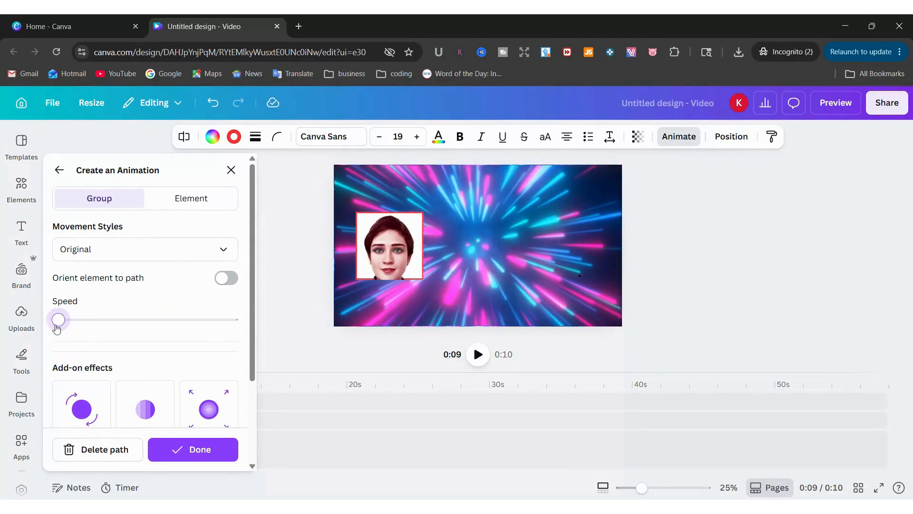
mouse_move(56, 328)
mouse_down()
mouse_move(264, 318)
mouse_move(74, 322)
mouse_move(50, 331)
mouse_up()
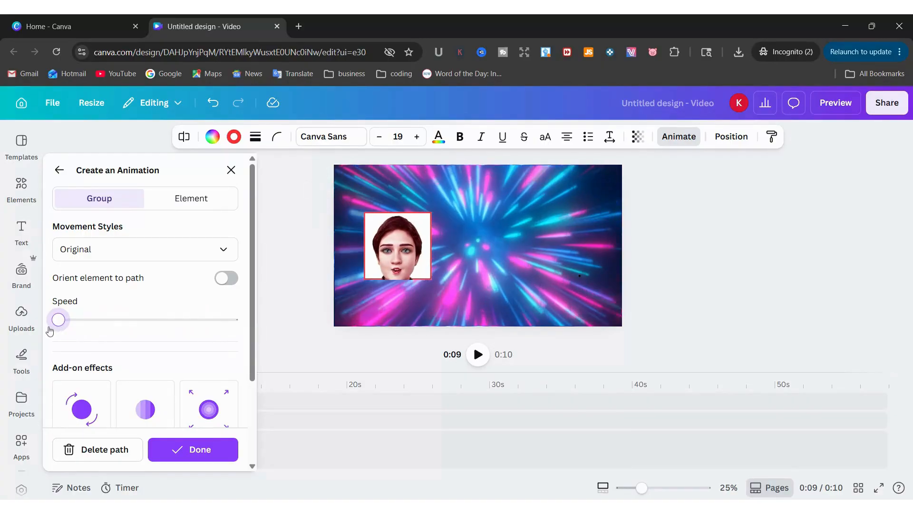
click(146, 246)
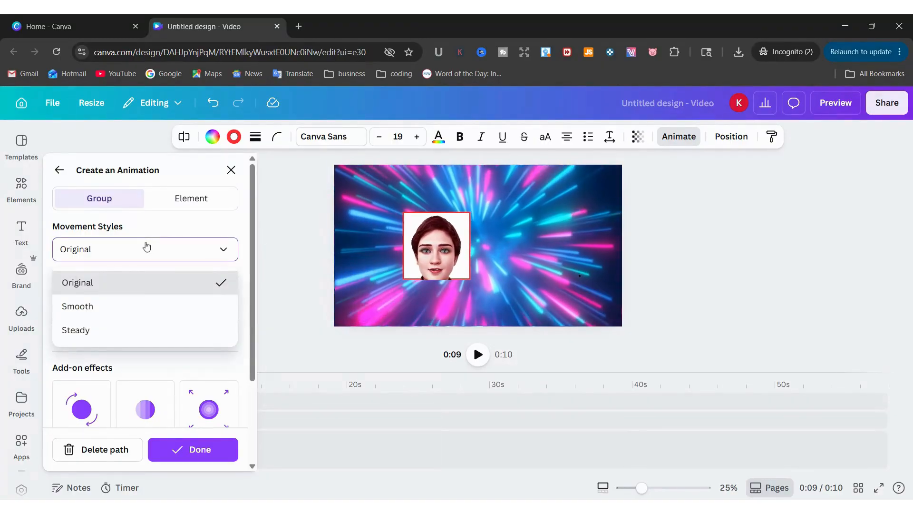
click(134, 309)
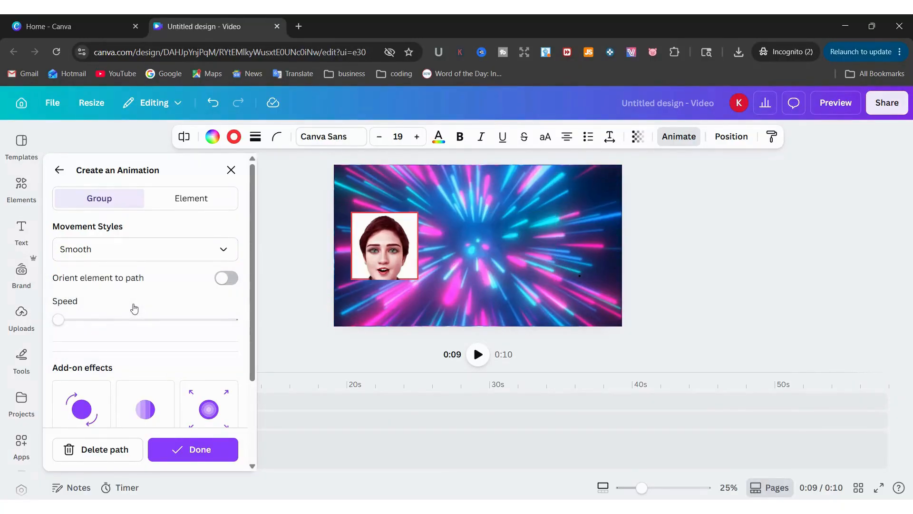
click(223, 253)
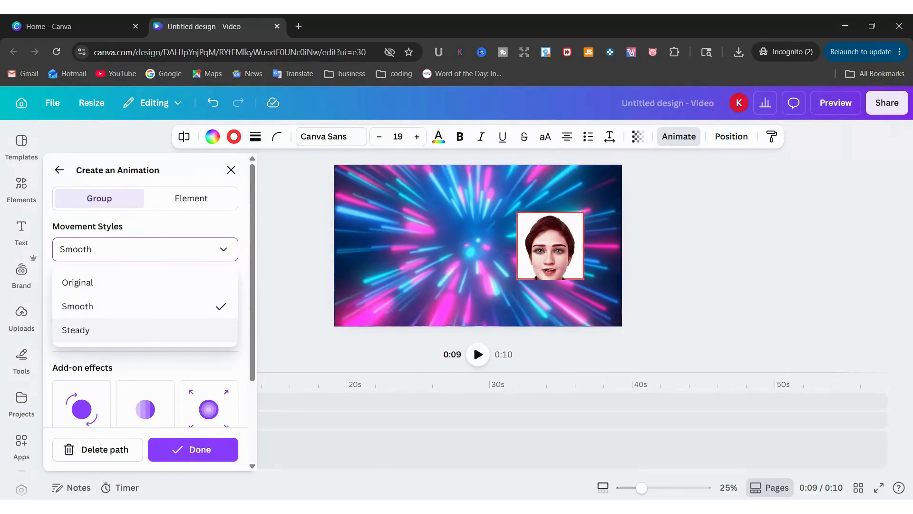
click(137, 333)
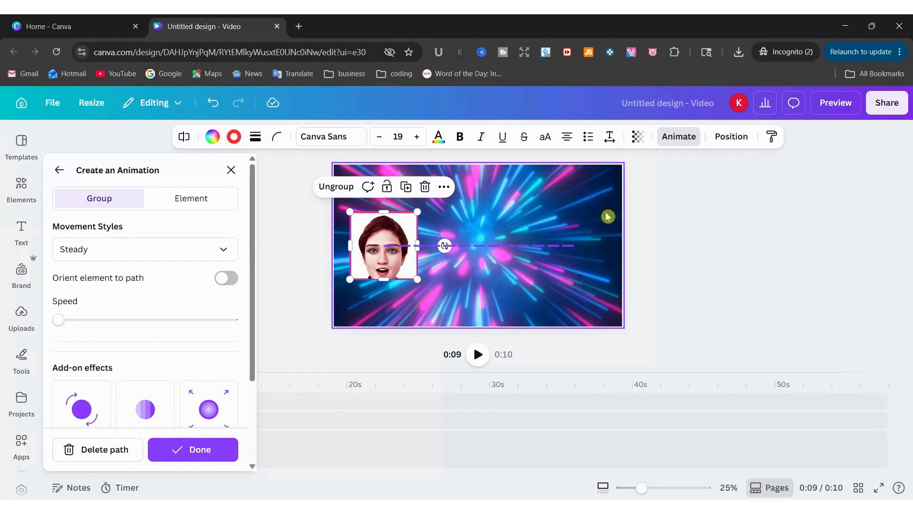
Enable Orient element to path, stop the preview, and delete the existing motion path
click(230, 284)
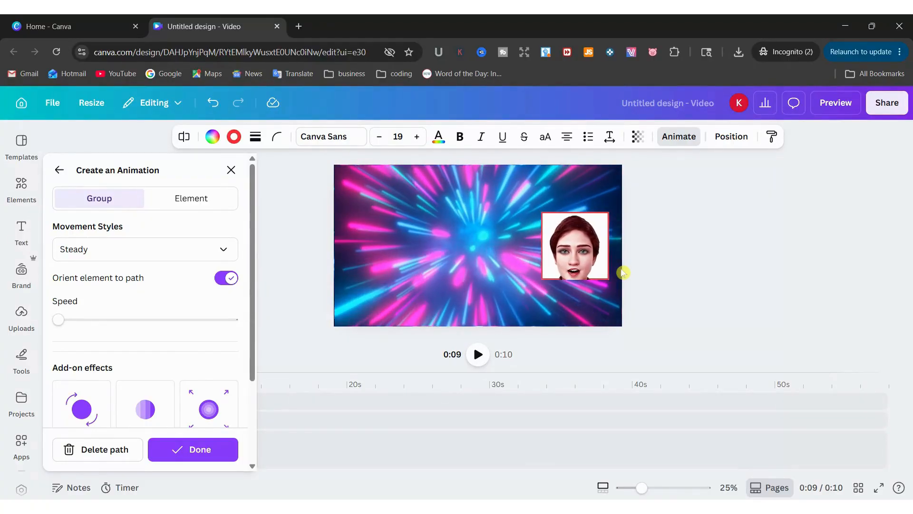
click(383, 256)
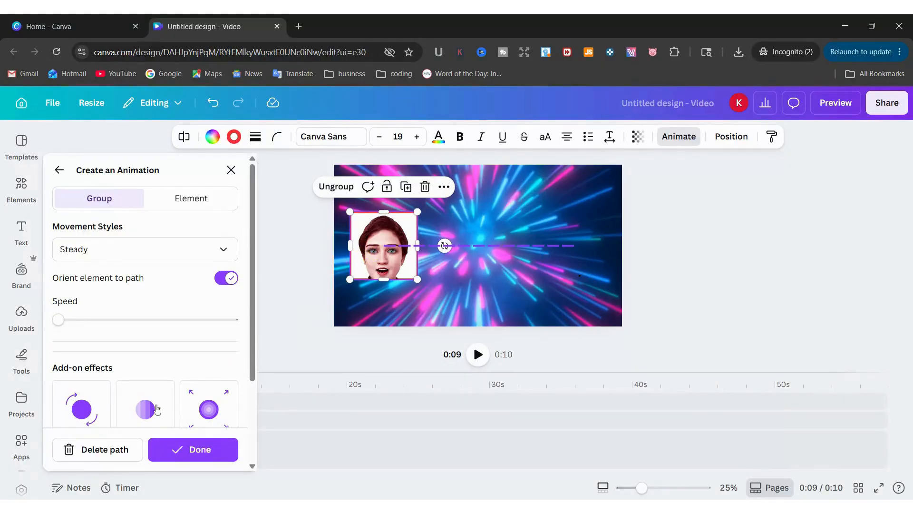
click(123, 454)
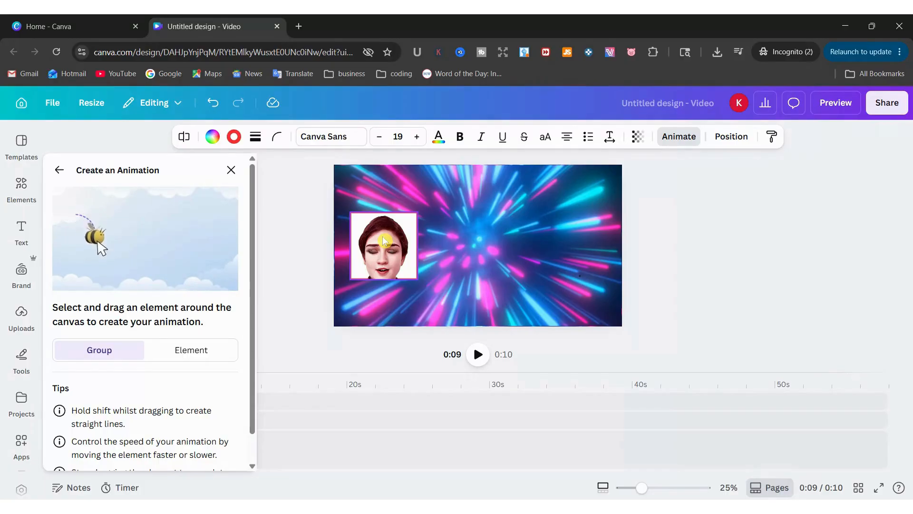
Draw a path sweeping the face group up and right, then looping back left
mouse_move(384, 240)
mouse_down()
mouse_move(499, 193)
mouse_move(589, 266)
mouse_move(568, 280)
mouse_move(499, 278)
mouse_move(416, 248)
mouse_up()
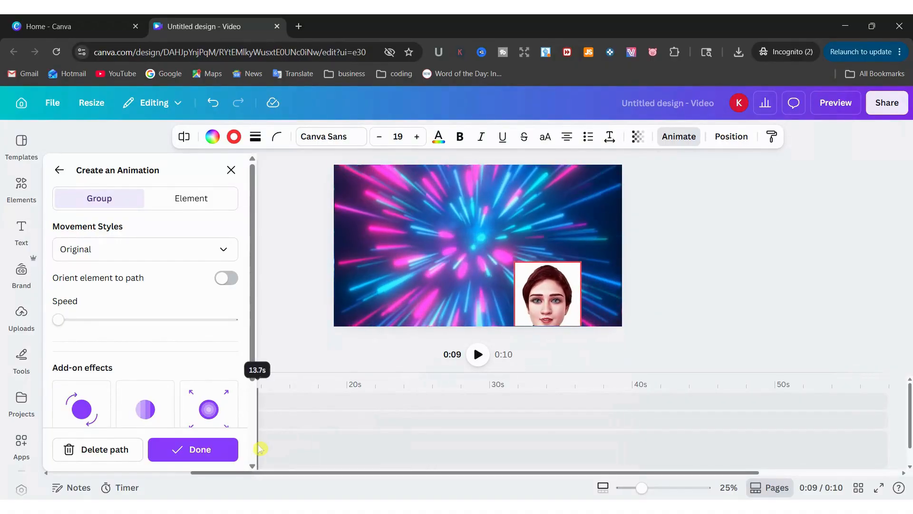
click(422, 300)
click(113, 450)
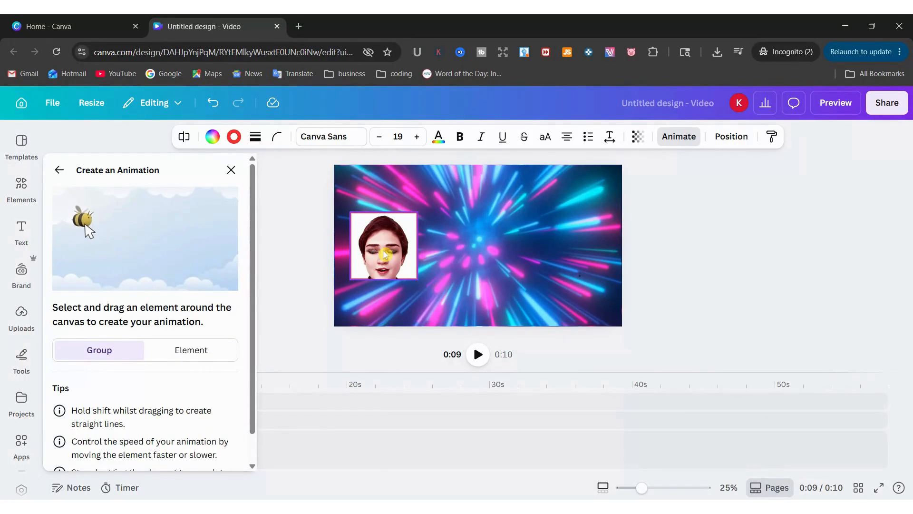
mouse_move(384, 254)
mouse_down()
mouse_move(492, 204)
mouse_move(521, 212)
mouse_move(592, 271)
mouse_up()
mouse_move(557, 303)
mouse_down()
mouse_move(537, 301)
mouse_move(389, 202)
mouse_move(371, 221)
mouse_move(378, 259)
mouse_up()
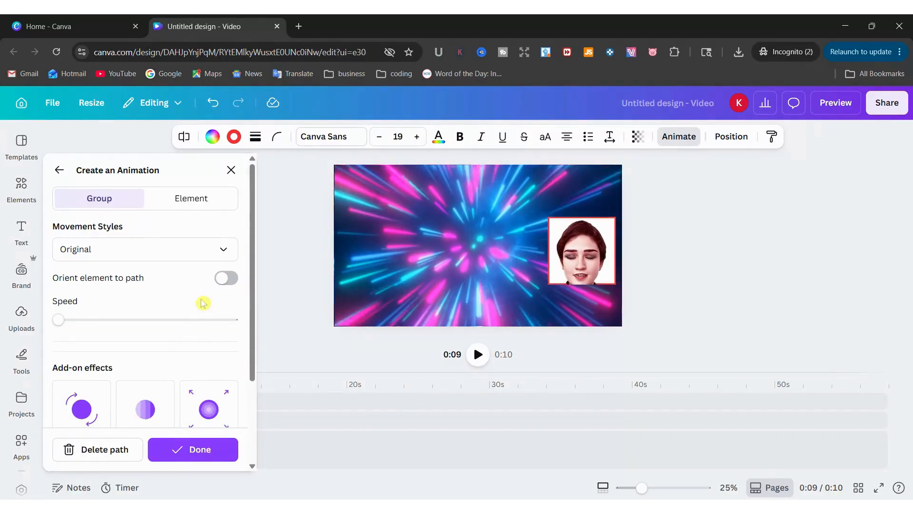
Switch the winding path's movement style from Original to Steady
click(184, 245)
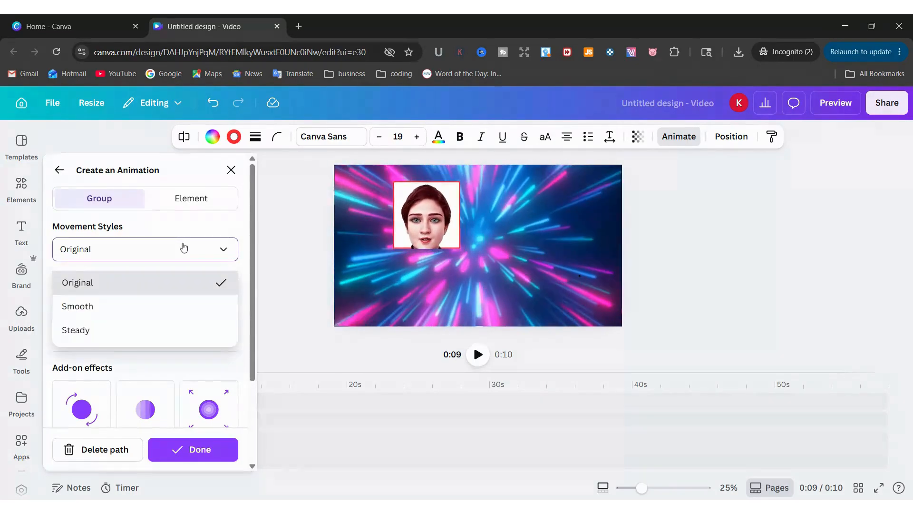
click(169, 306)
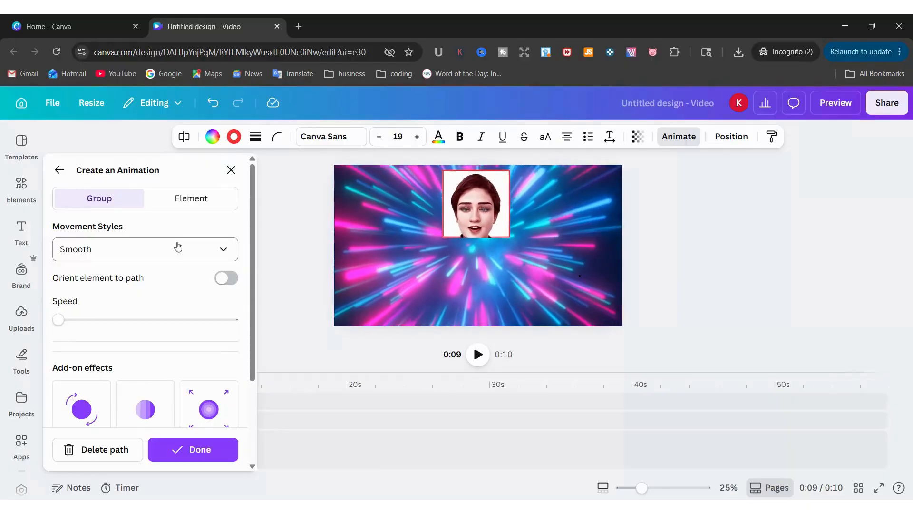
click(182, 260)
click(148, 333)
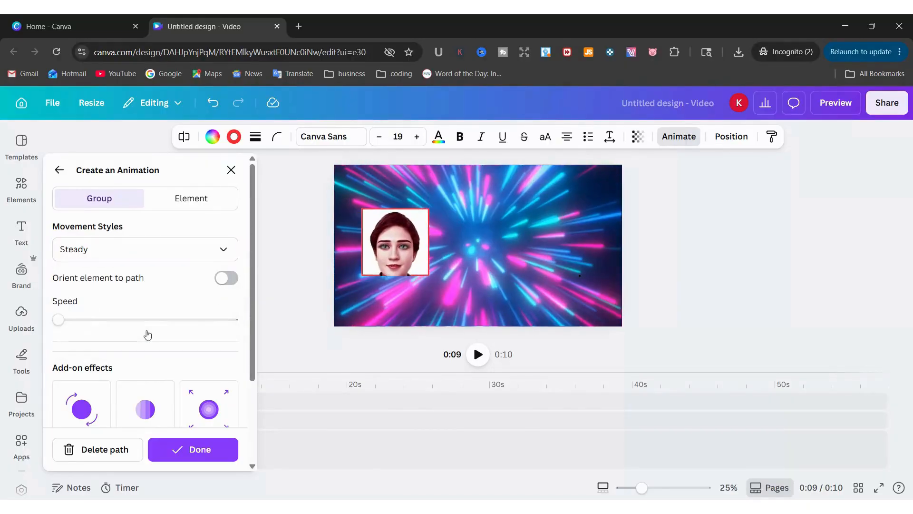